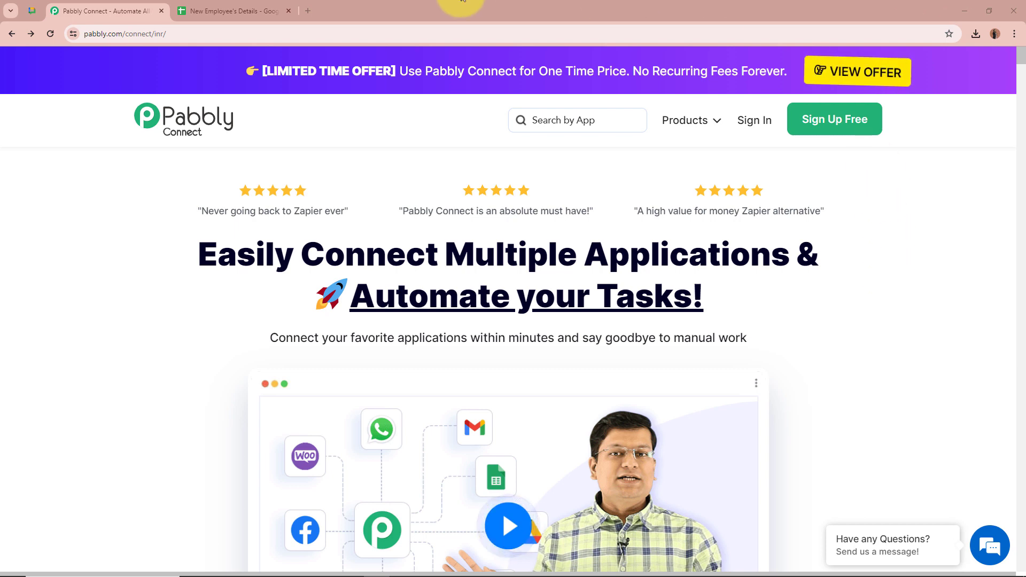
Step: Switch to the New Employee's Details spreadsheet showing the sample employee row
{"action": "left_click", "coordinate": [199, 11]}
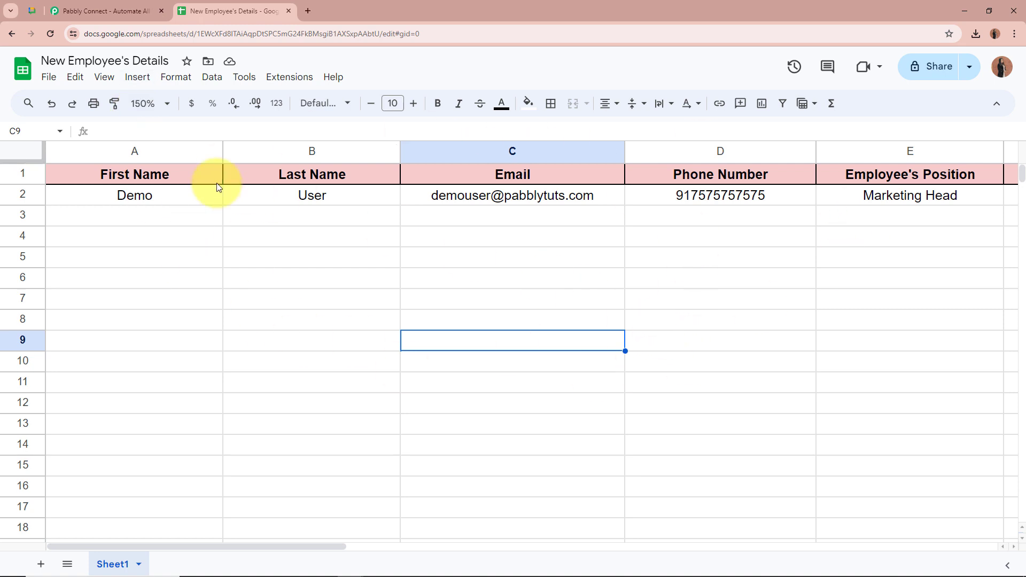
Step: Check the bot's welcome message in the New Employees Hired Google Chat space, then return to Pabbly Connect
{"action": "left_click", "coordinate": [30, 11]}
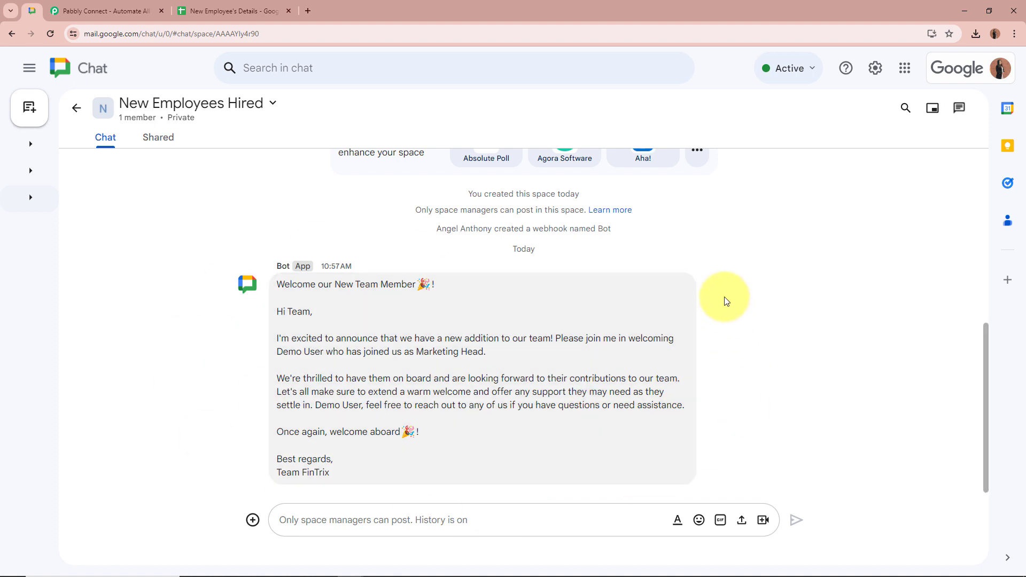
{"action": "left_click", "coordinate": [137, 11]}
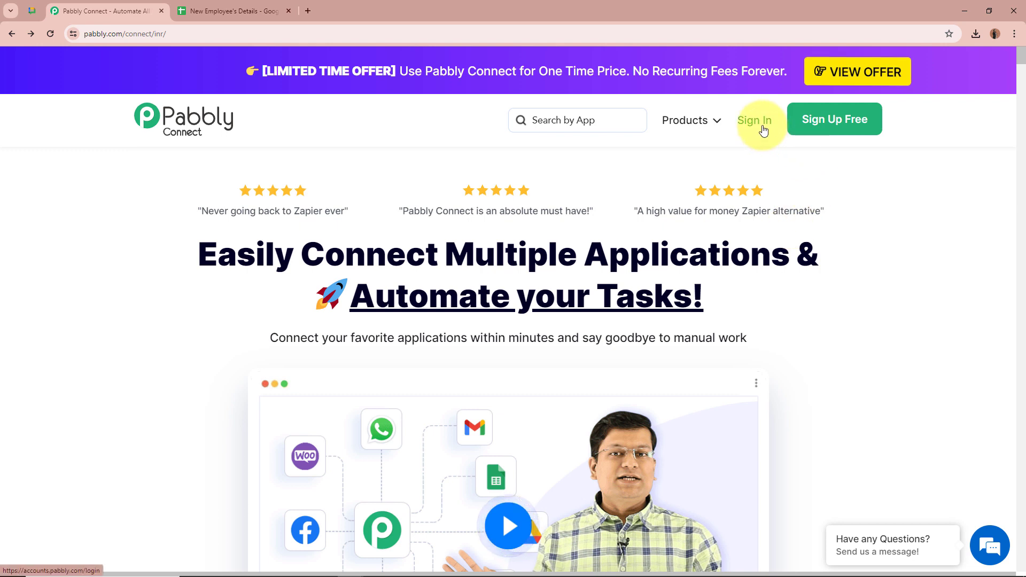
Step: Sign in and open the Pabbly Connect dashboard from the All Pabbly Apps page
{"action": "left_click", "coordinate": [830, 133]}
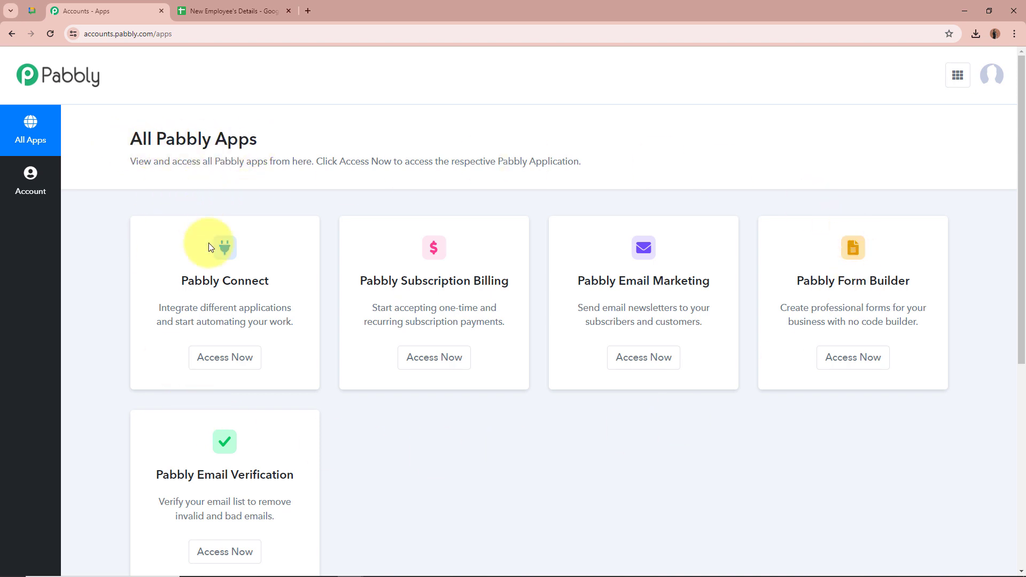
{"action": "left_click", "coordinate": [226, 355]}
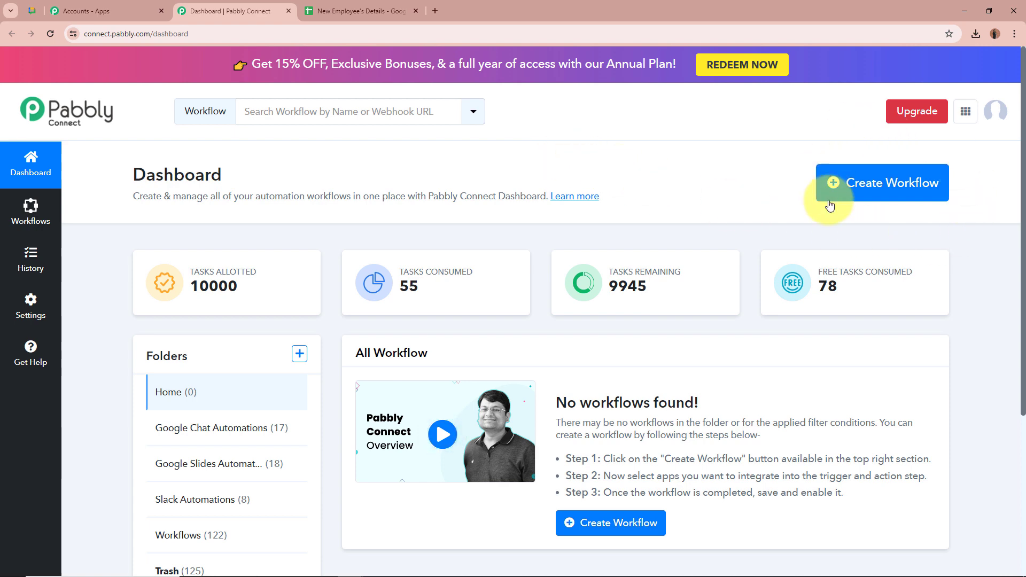
Step: Create a workflow named 'Send Message on Google Chat from Google Sheets' filed under Google Chat Automations
{"action": "left_click", "coordinate": [897, 193]}
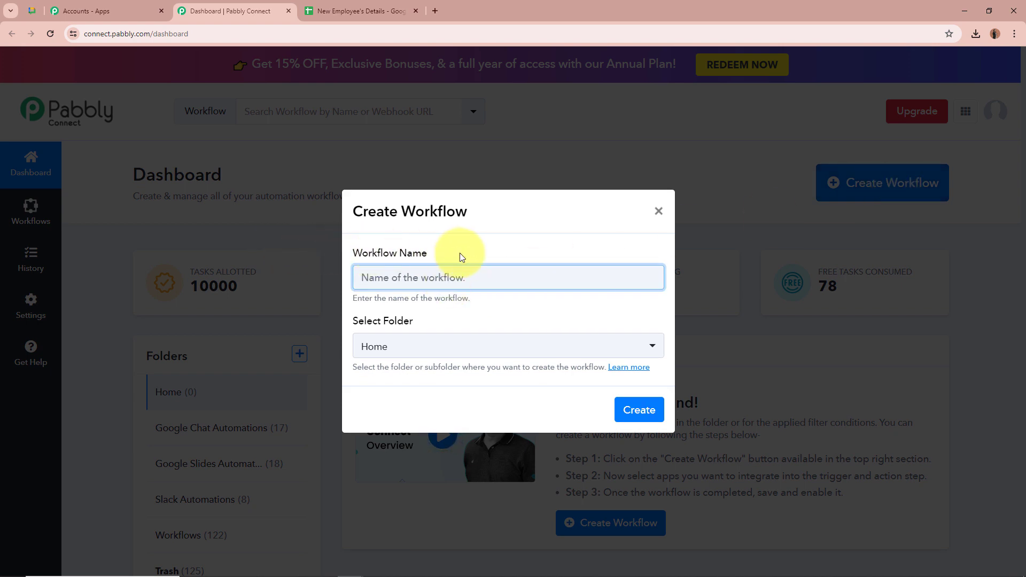
{"action": "type", "text": "Send Message on Google Chat from Google Sheets"}
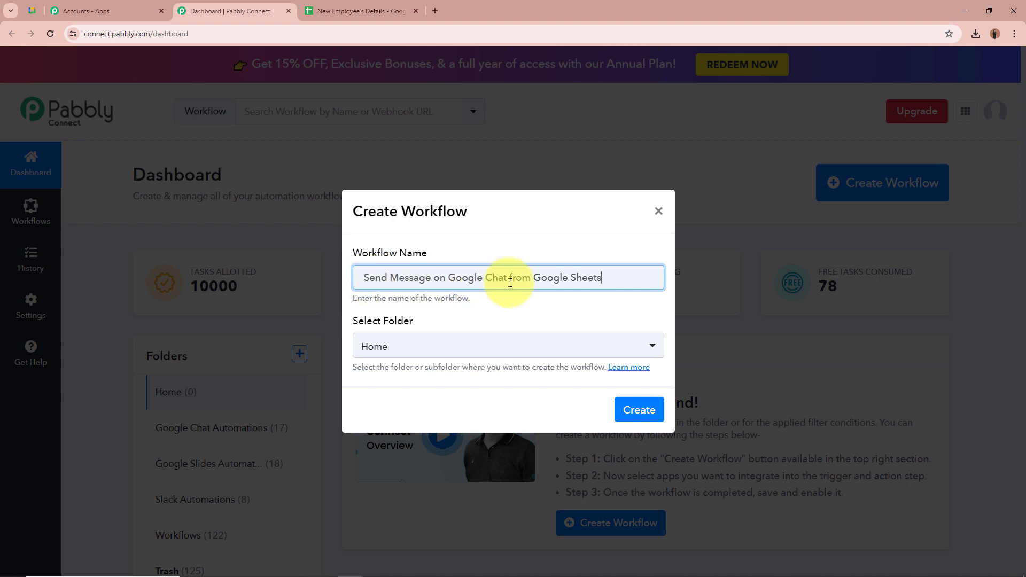
{"action": "left_click", "coordinate": [598, 296]}
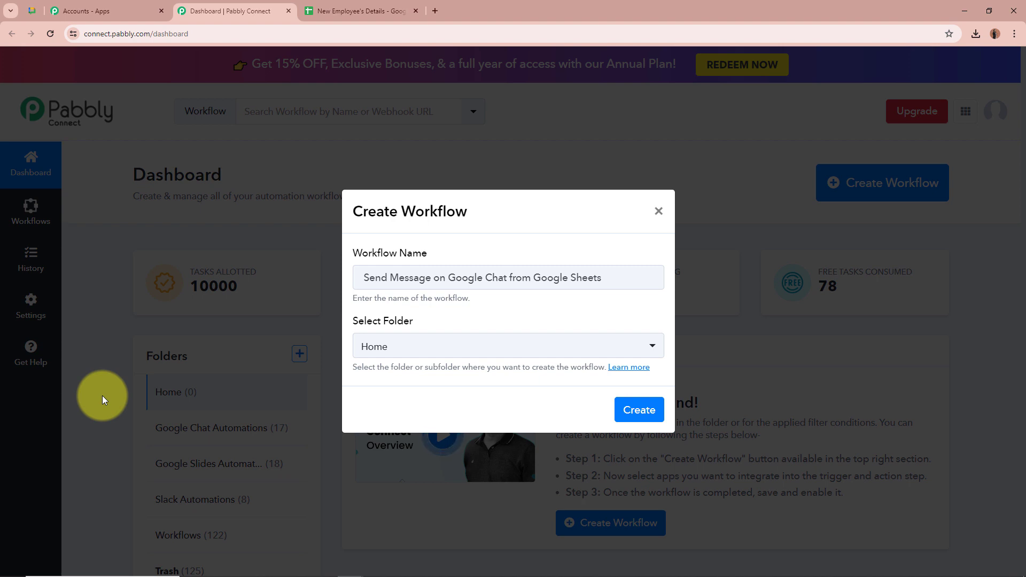
{"action": "left_click_drag", "start_coordinate": [611, 276], "coordinate": [264, 278]}
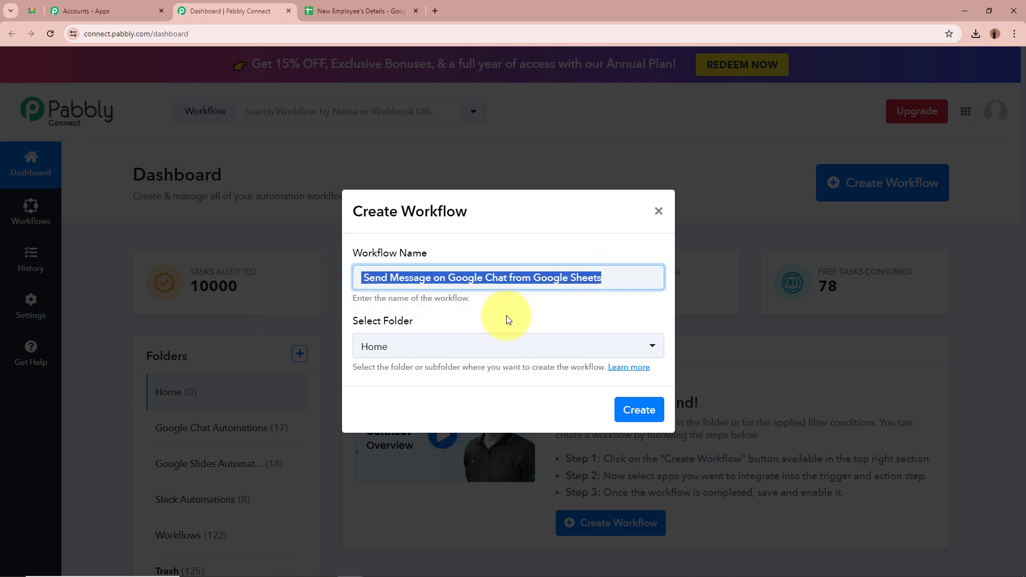
{"action": "left_click", "coordinate": [561, 323]}
{"action": "left_click", "coordinate": [650, 346]}
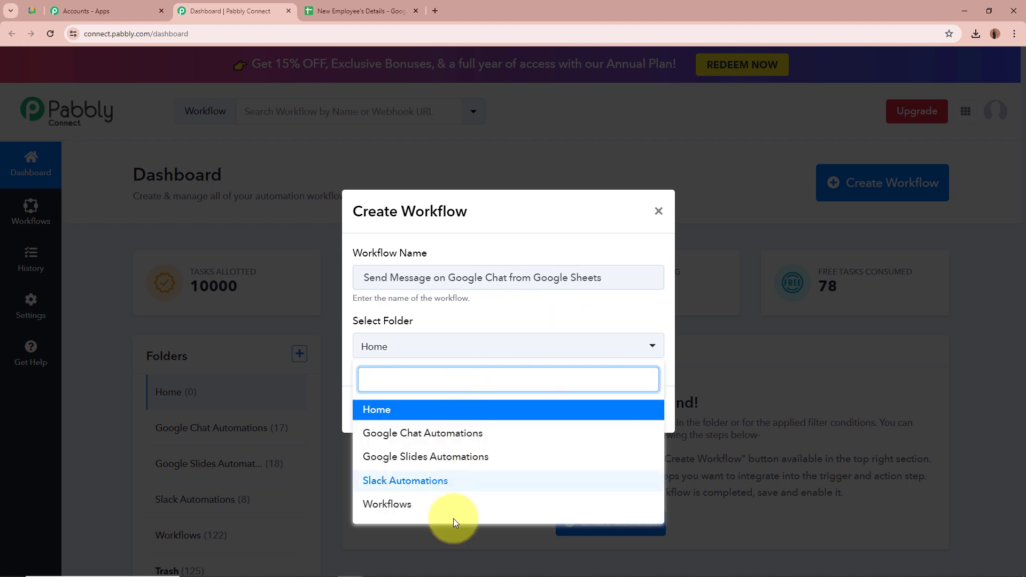
{"action": "left_click", "coordinate": [403, 433]}
{"action": "left_click", "coordinate": [475, 394]}
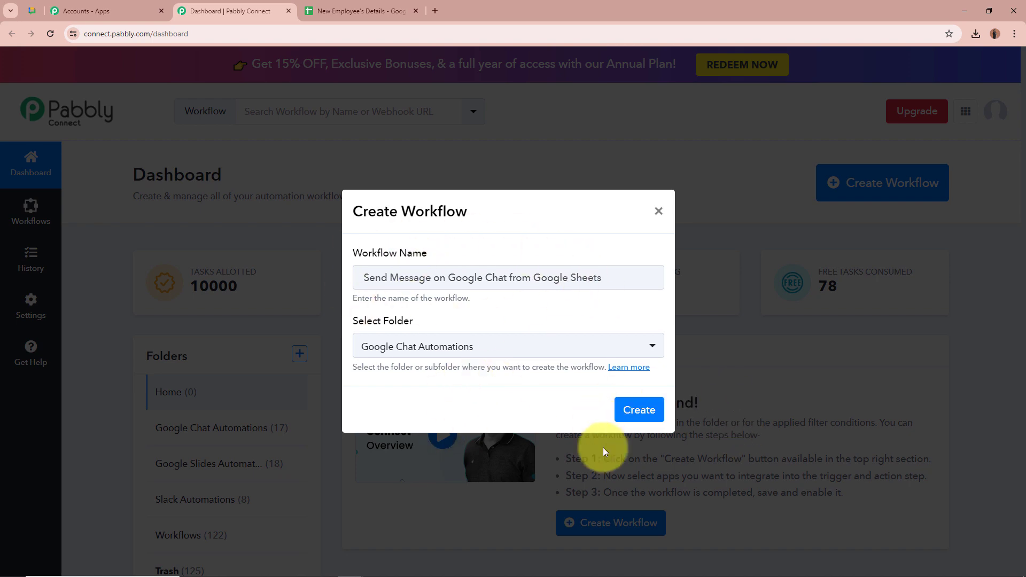
{"action": "left_click", "coordinate": [624, 403]}
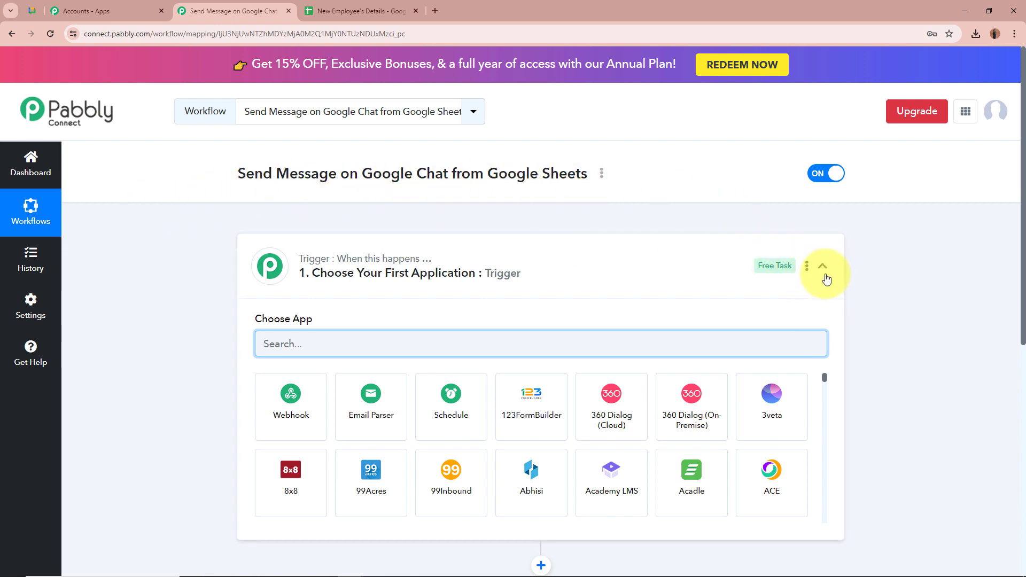
Step: Set the trigger app to Google Sheets with the New or Updated Spreadsheet Row event
{"action": "left_click", "coordinate": [824, 267]}
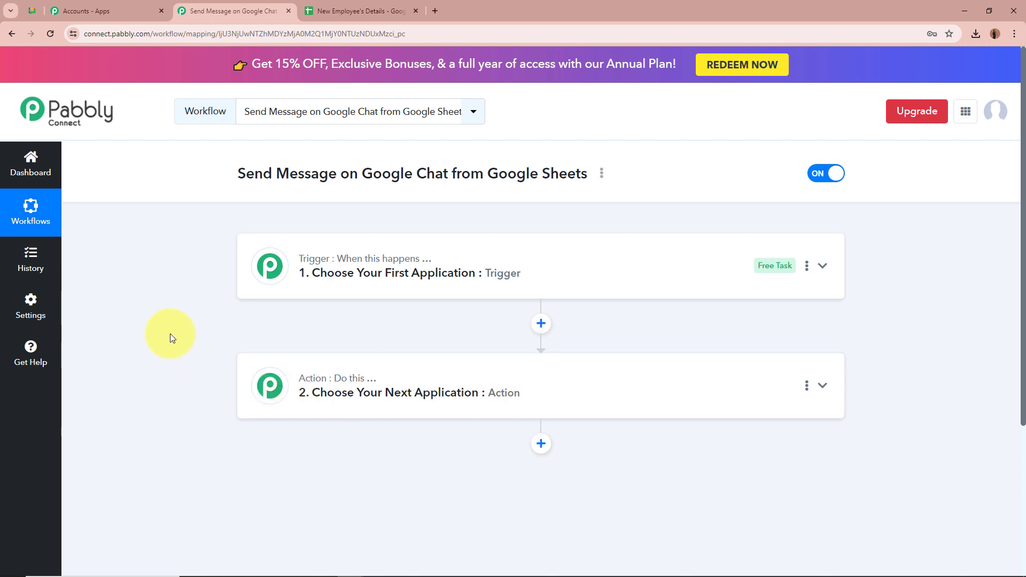
{"action": "left_click", "coordinate": [822, 267]}
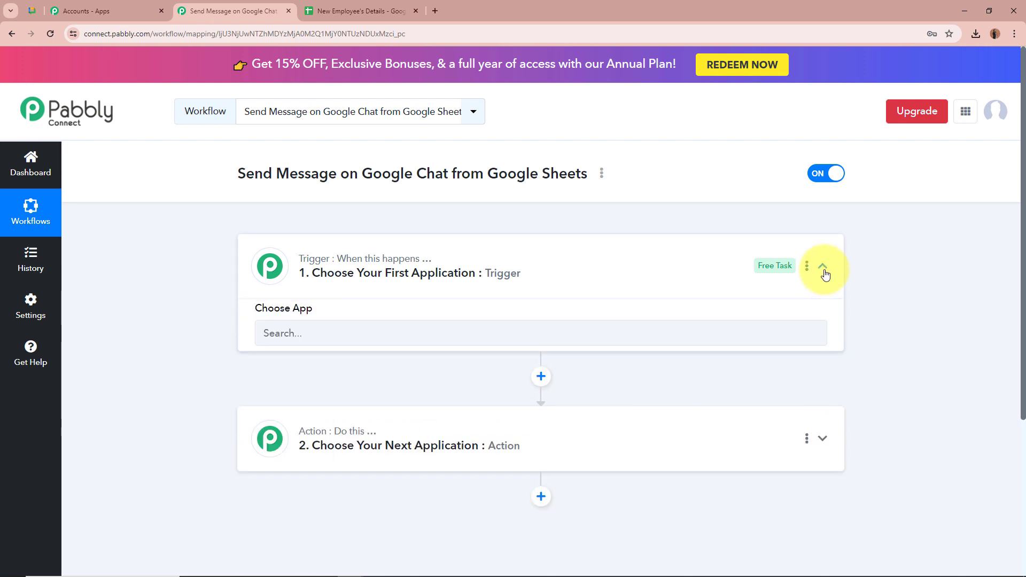
{"action": "left_click", "coordinate": [559, 349]}
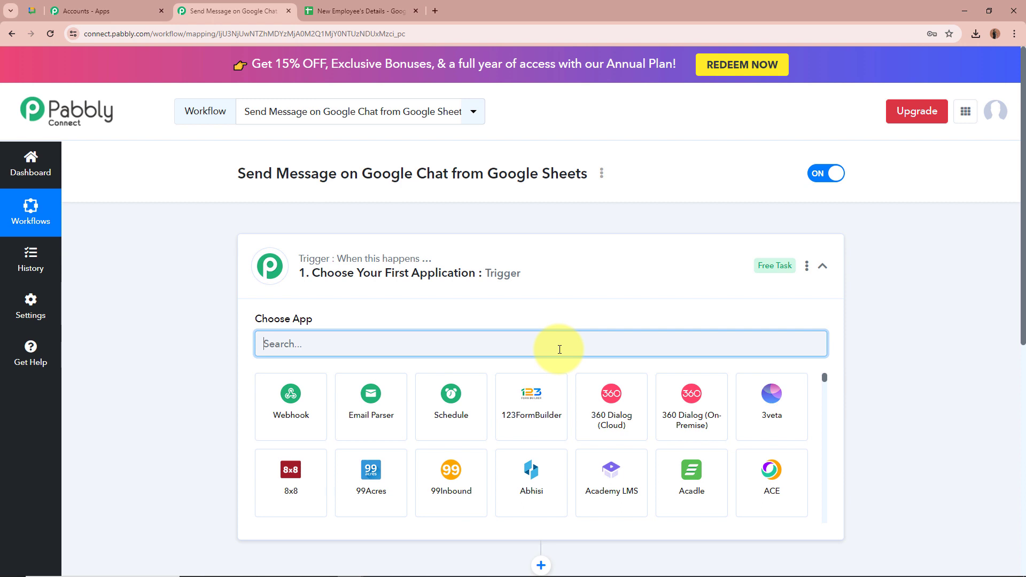
{"action": "type", "text": "Google"}
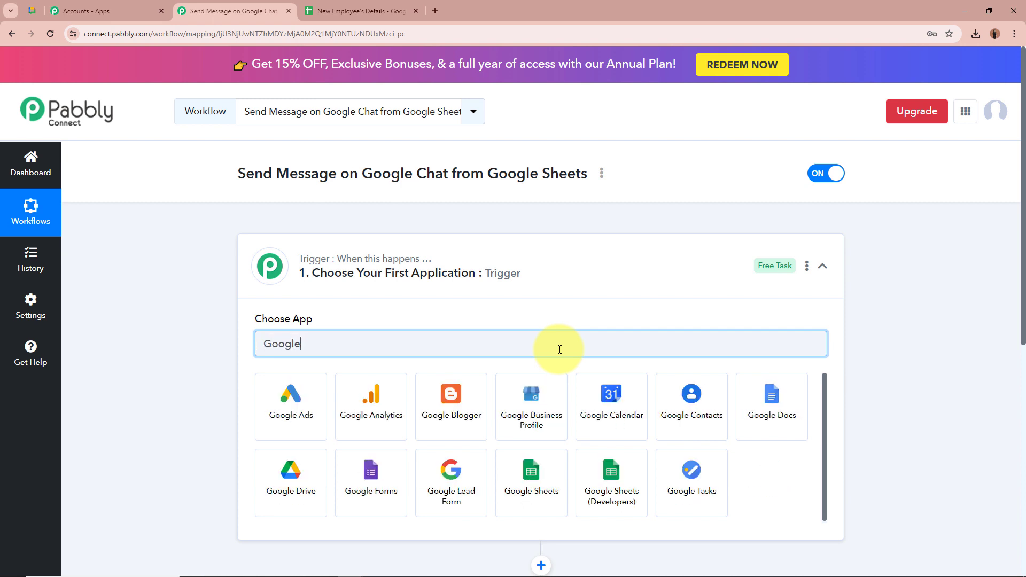
{"action": "left_click", "coordinate": [549, 481]}
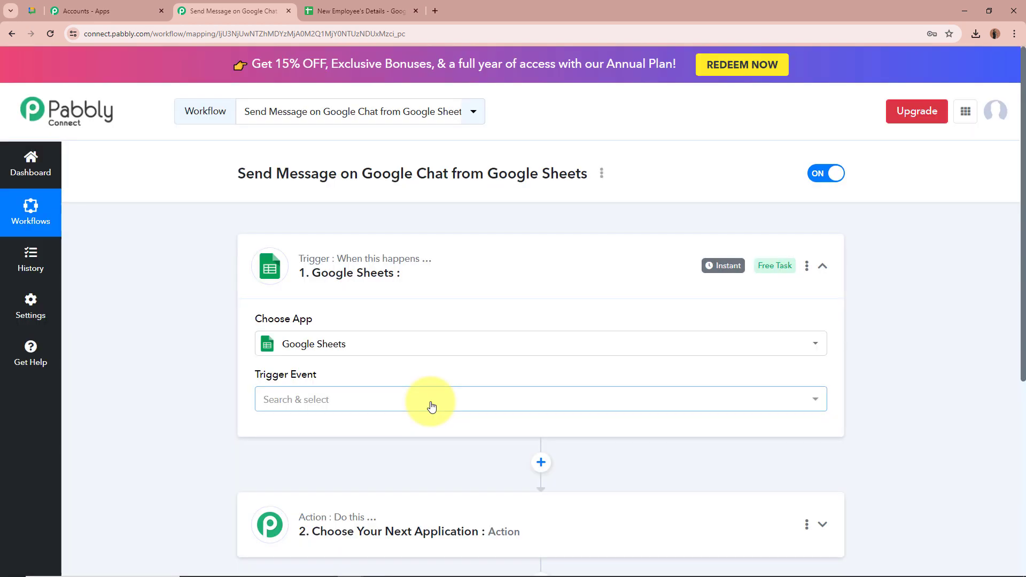
{"action": "left_click", "coordinate": [432, 406]}
{"action": "left_click", "coordinate": [396, 467]}
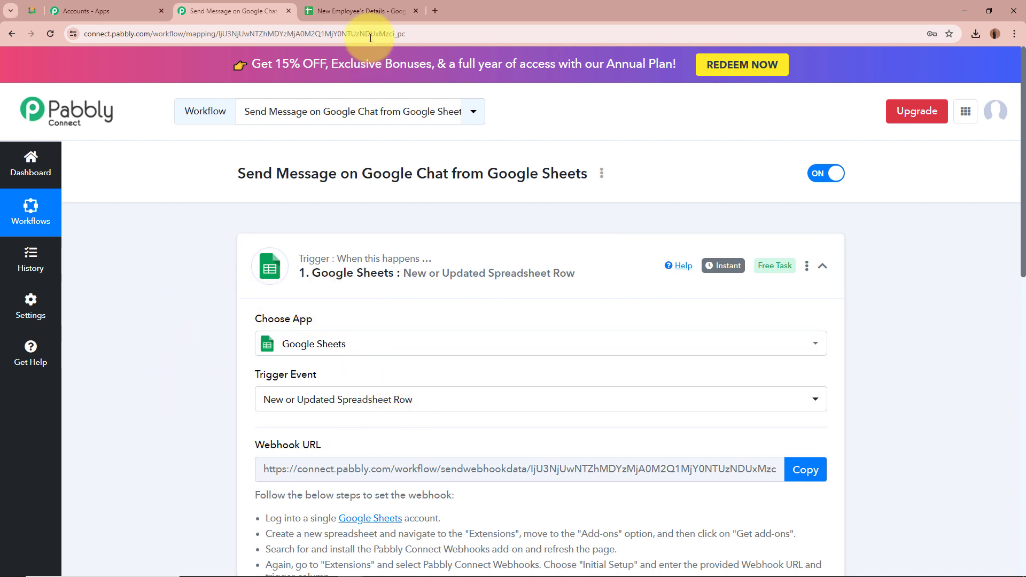
{"action": "left_click", "coordinate": [369, 12]}
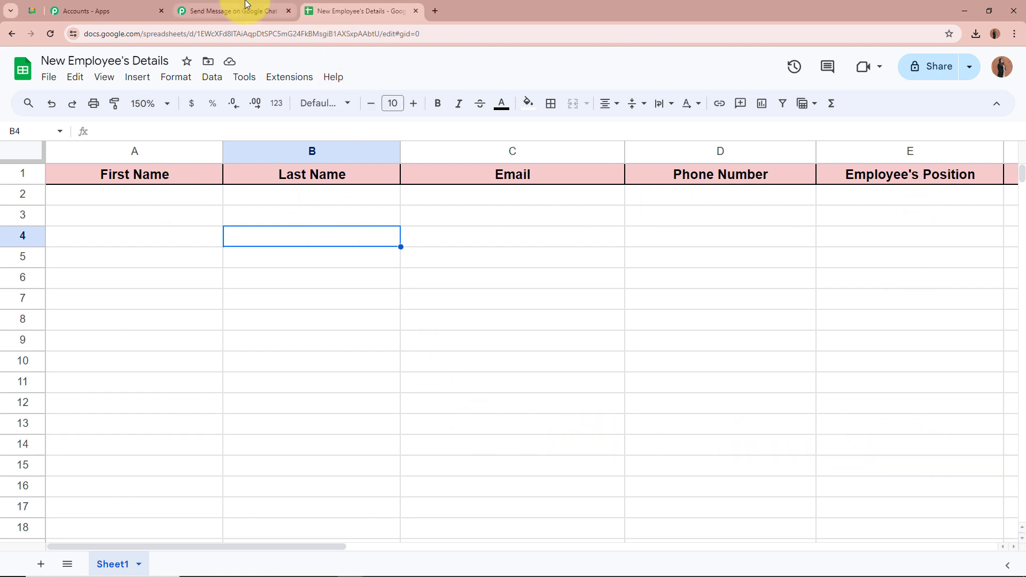
Step: Copy the trigger's webhook URL and start capturing a webhook response
{"action": "left_click", "coordinate": [270, 11]}
{"action": "scroll", "coordinate": [163, 324], "scroll_direction": "down", "scroll_amount": 1}
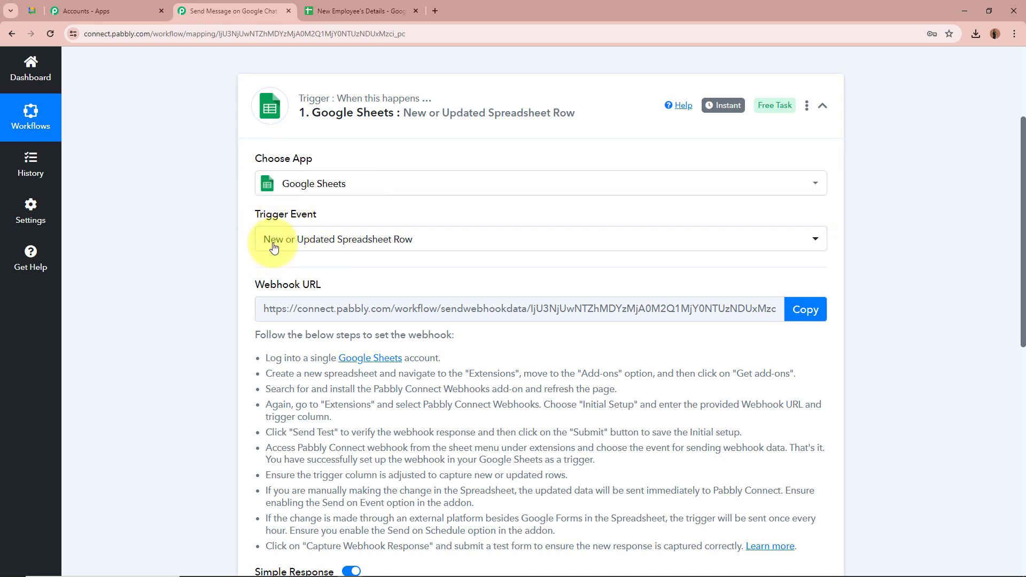
{"action": "scroll", "coordinate": [164, 277], "scroll_direction": "down", "scroll_amount": 1}
{"action": "scroll", "coordinate": [165, 277], "scroll_direction": "down", "scroll_amount": 1}
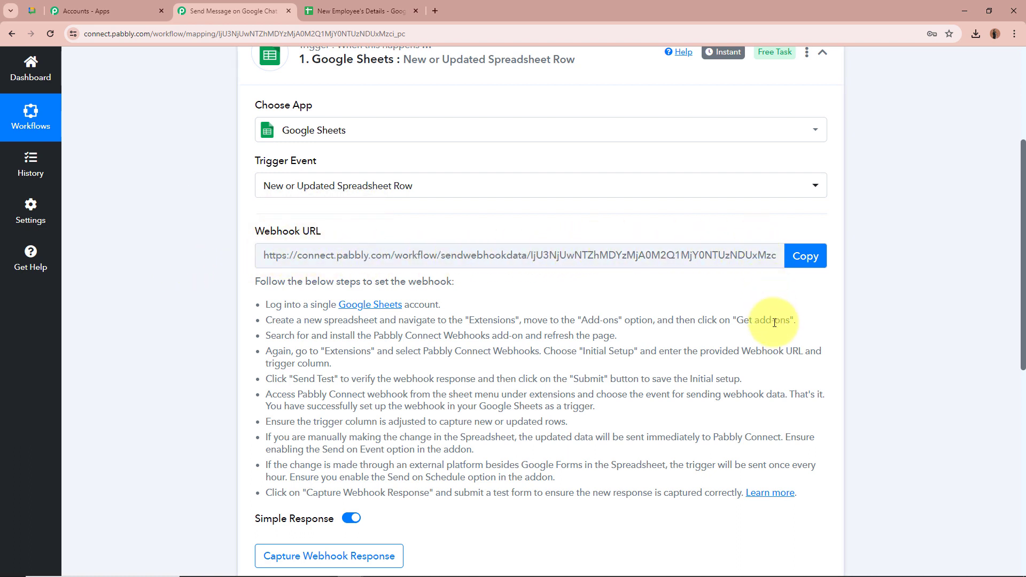
{"action": "left_click", "coordinate": [804, 256]}
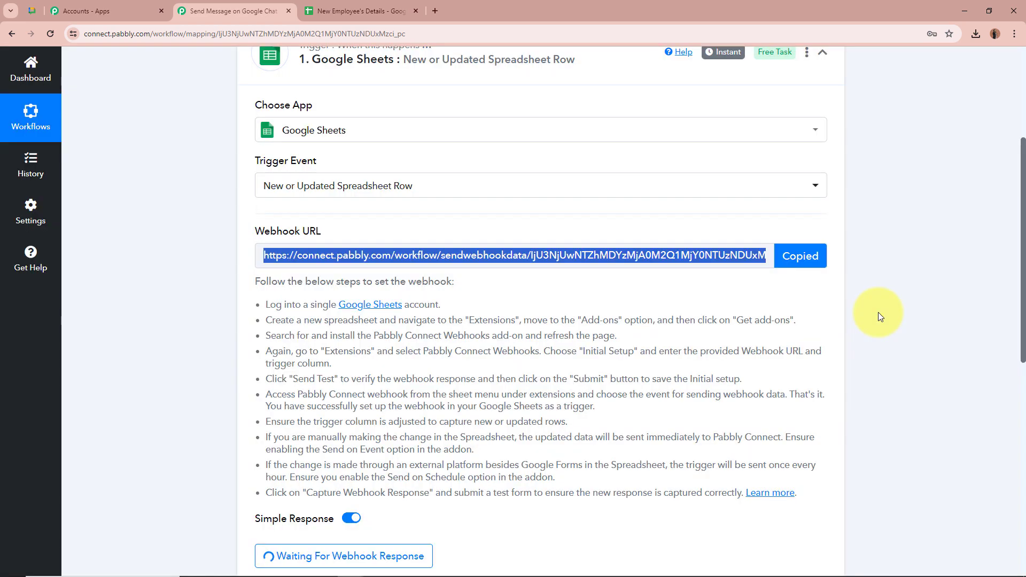
{"action": "left_click_drag", "start_coordinate": [253, 282], "coordinate": [659, 448]}
{"action": "left_click", "coordinate": [667, 408]}
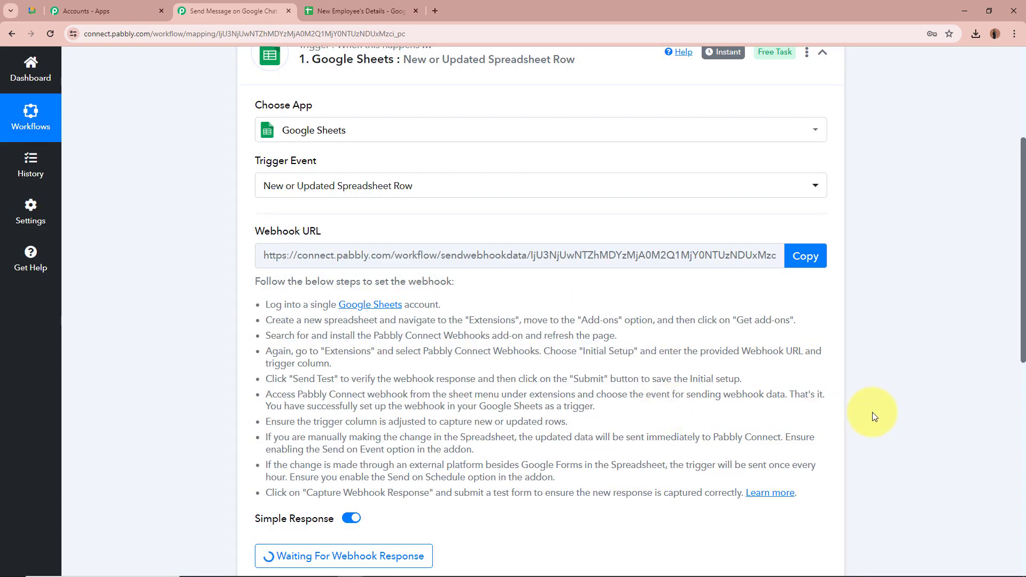
{"action": "left_click", "coordinate": [347, 10]}
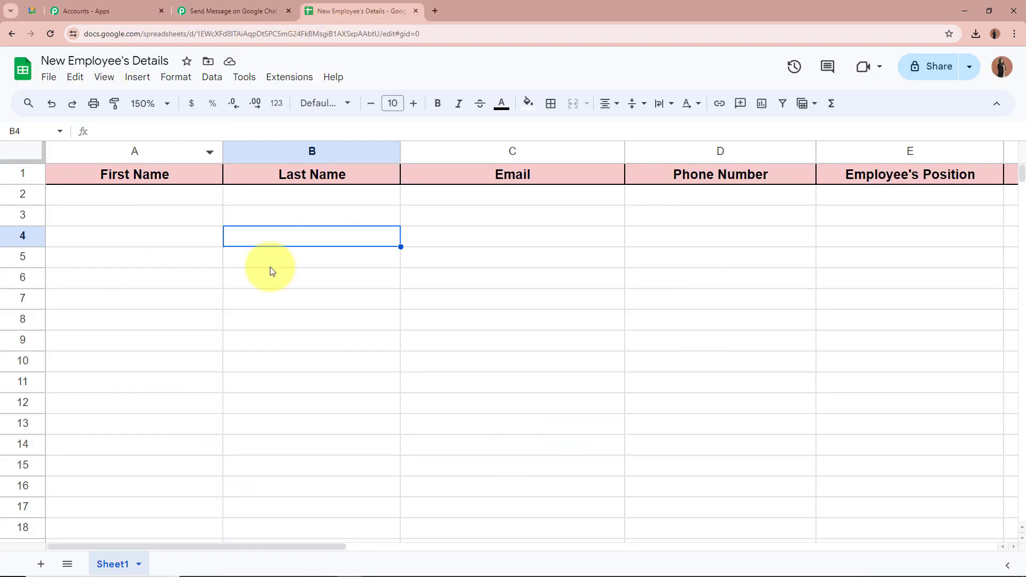
{"action": "left_click", "coordinate": [289, 78]}
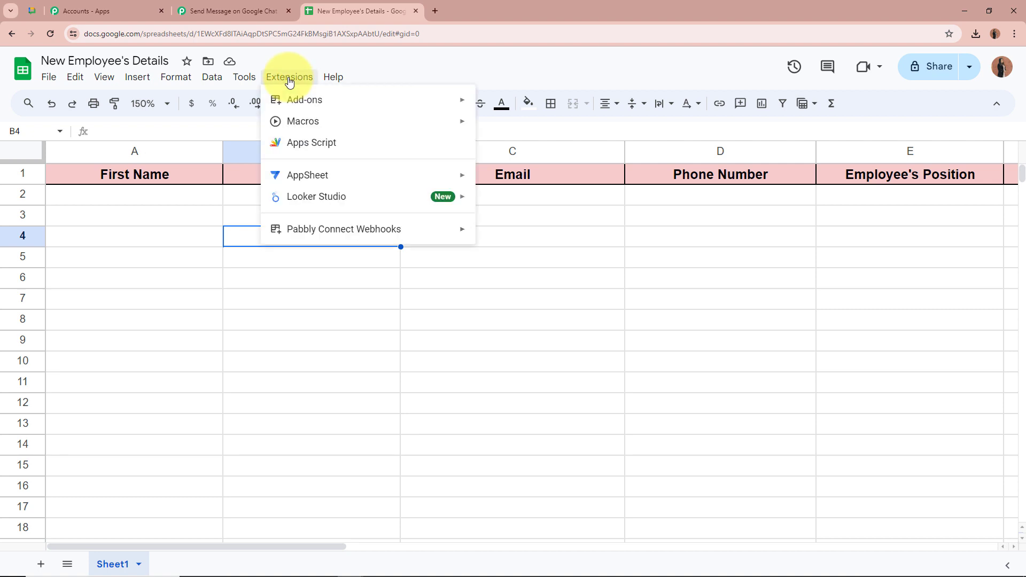
{"action": "mouse_move", "coordinate": [299, 100]}
{"action": "left_click", "coordinate": [515, 100]}
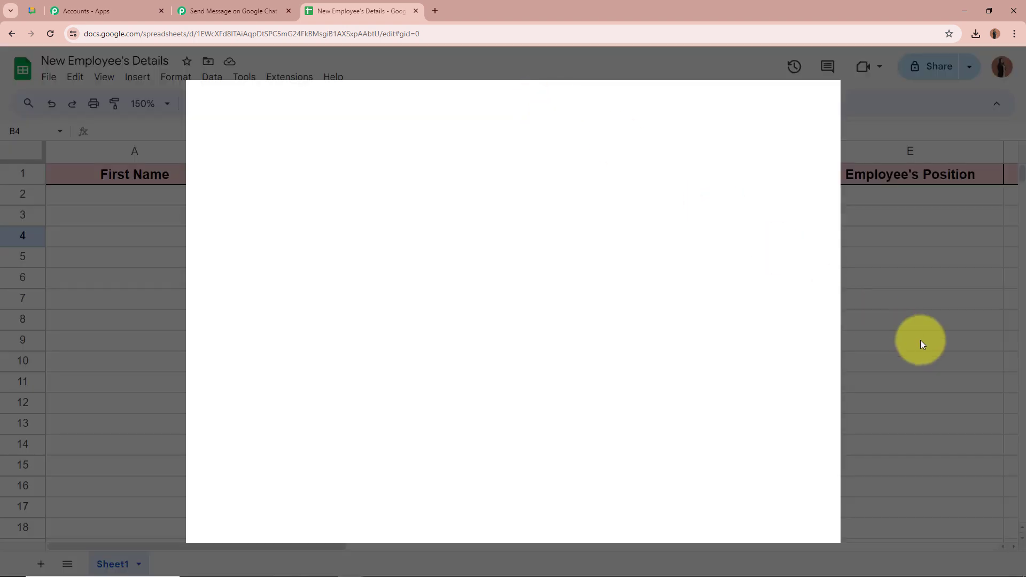
{"action": "left_click", "coordinate": [600, 103]}
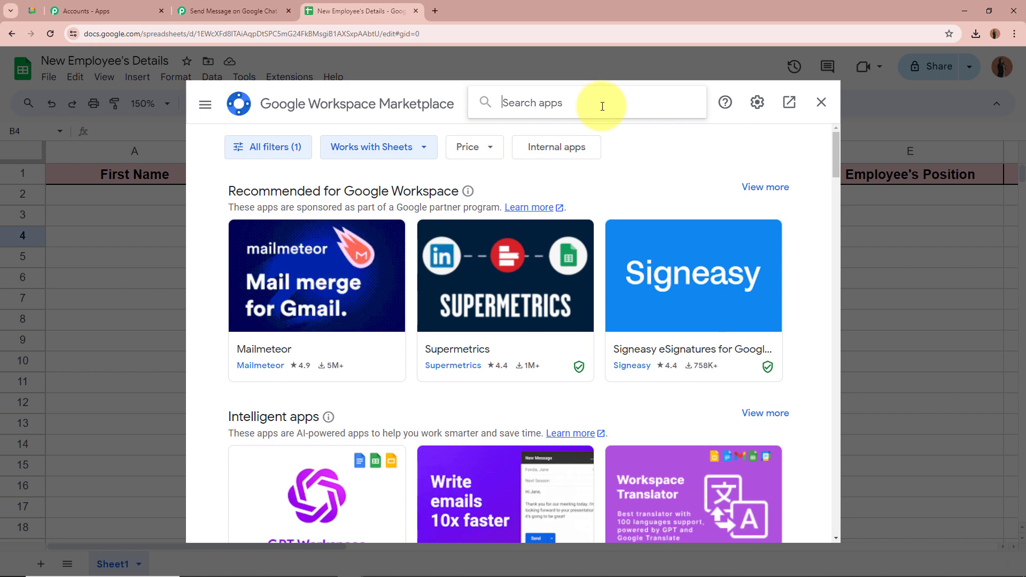
{"action": "type", "text": "Pabbl"}
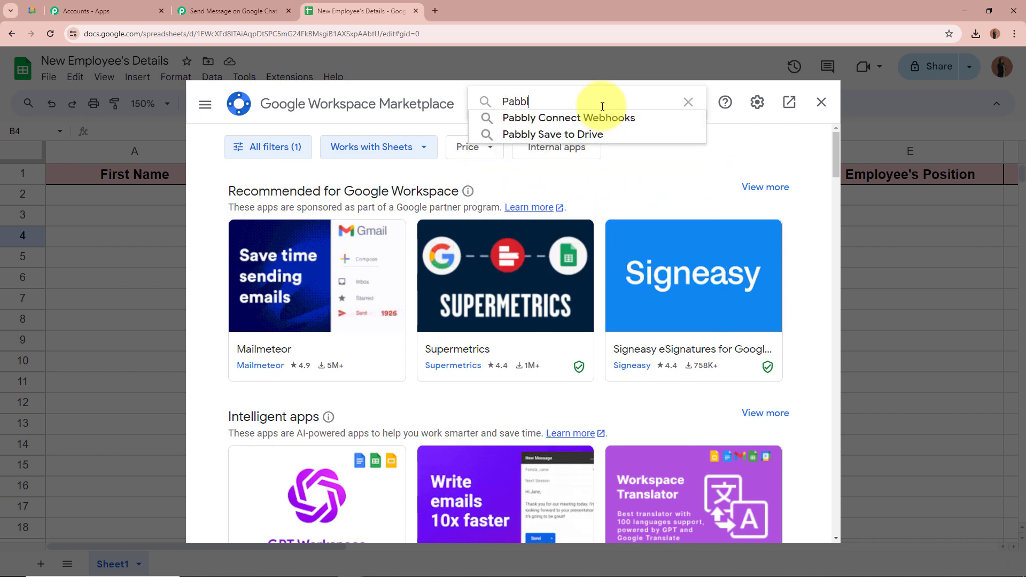
{"action": "type", "text": "y"}
{"action": "left_click", "coordinate": [601, 125]}
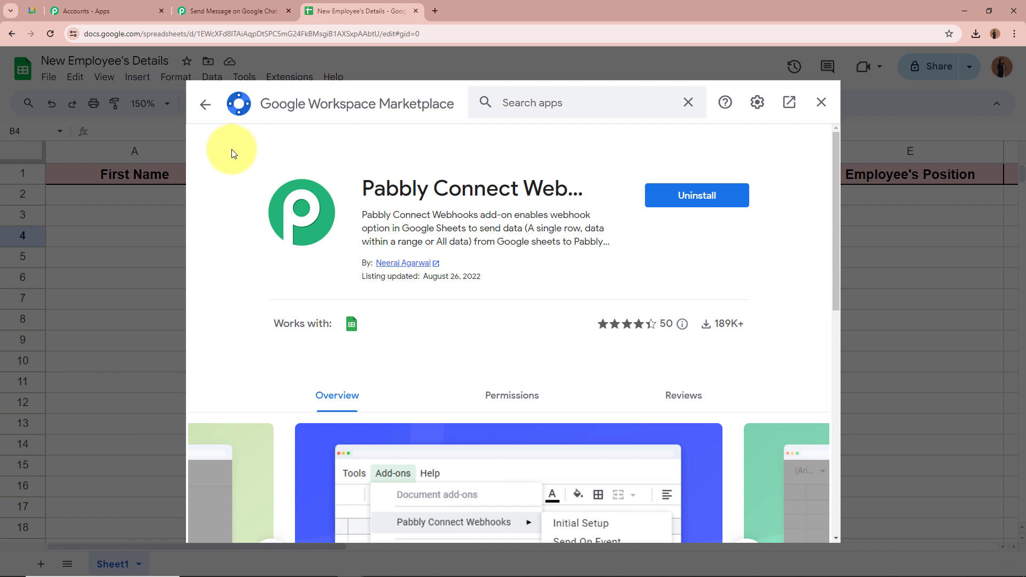
{"action": "left_click", "coordinate": [821, 102]}
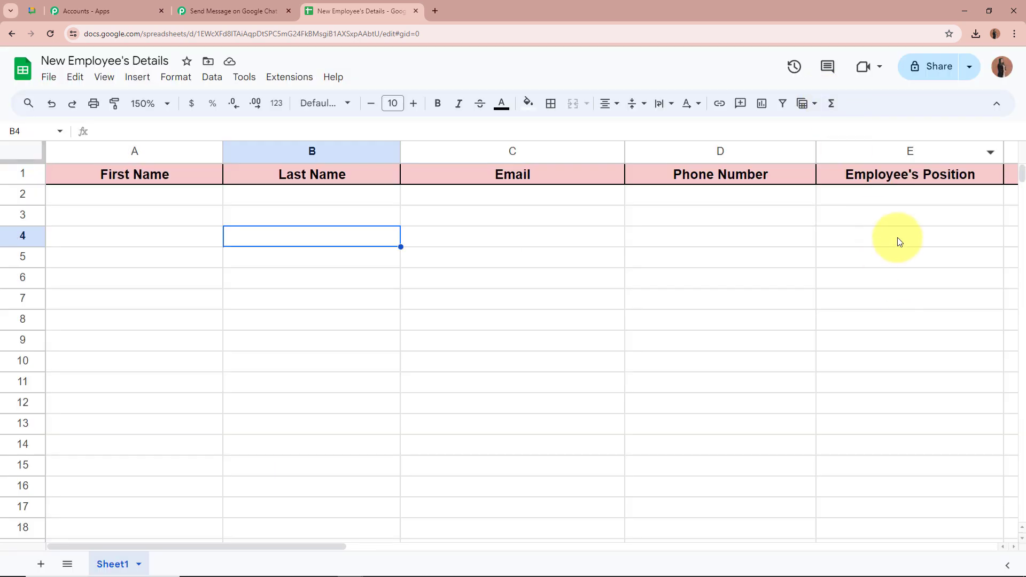
{"action": "left_click", "coordinate": [203, 319]}
Step: Paste the Pabbly webhook URL into the Pabbly Connect Webhooks Initial Setup dialog
{"action": "left_click", "coordinate": [291, 79]}
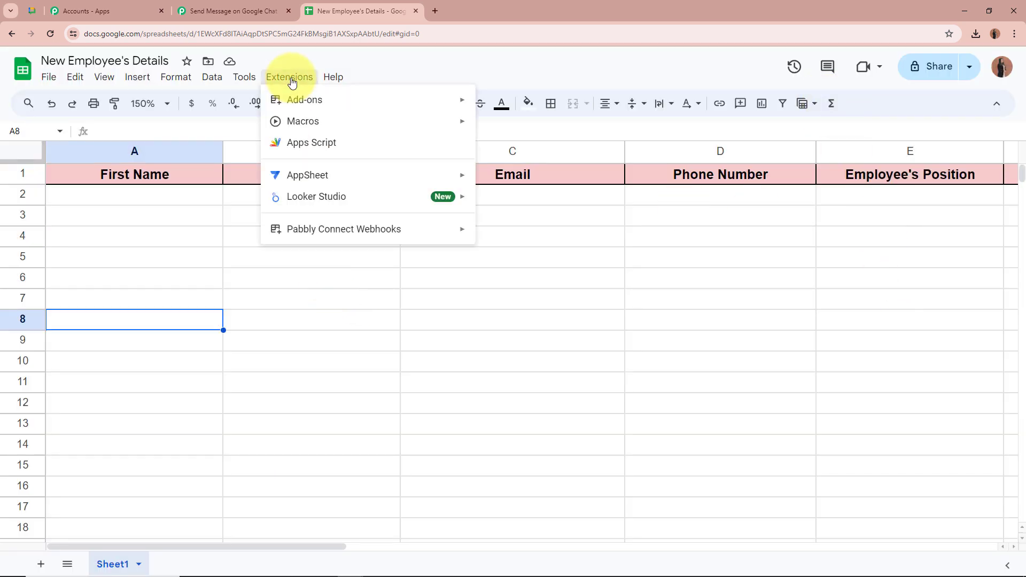
{"action": "mouse_move", "coordinate": [325, 231]}
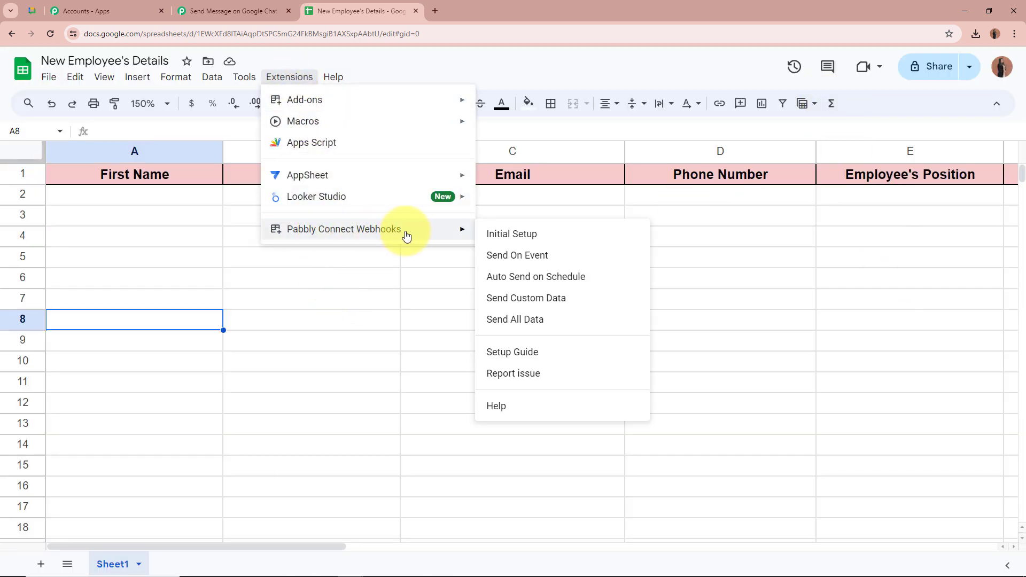
{"action": "left_click", "coordinate": [568, 235]}
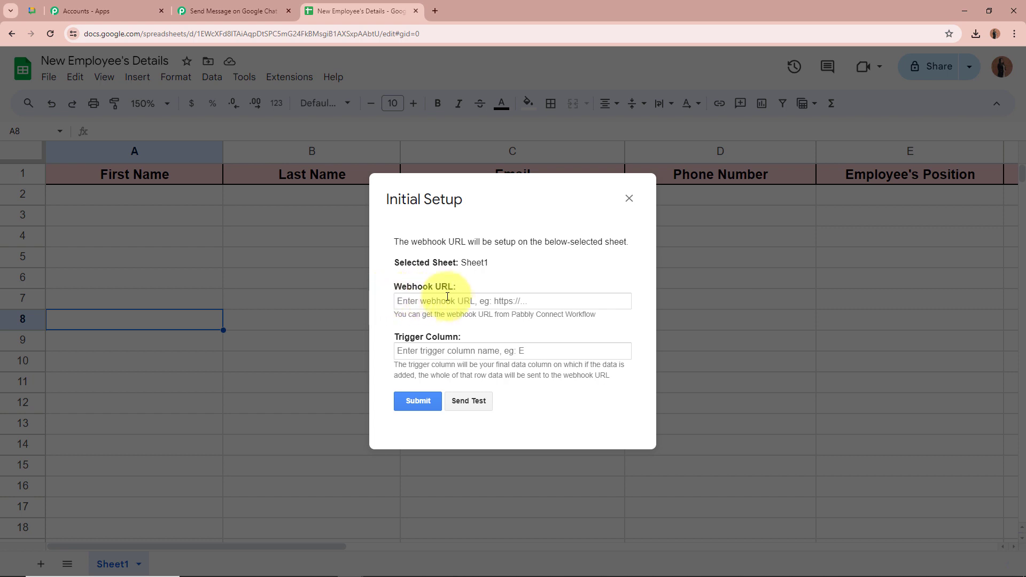
{"action": "left_click", "coordinate": [481, 303]}
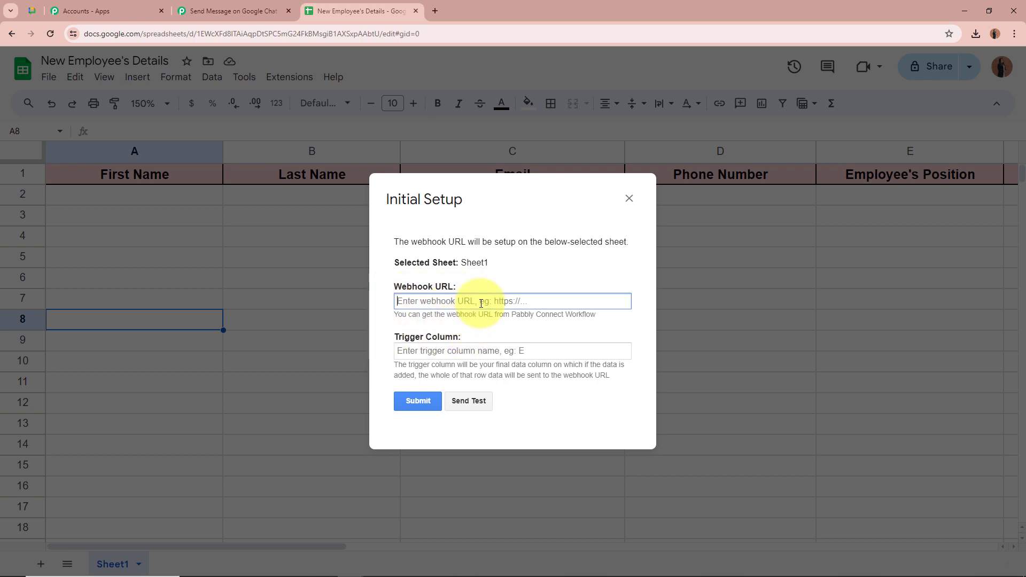
{"action": "key", "text": "ctrl+v"}
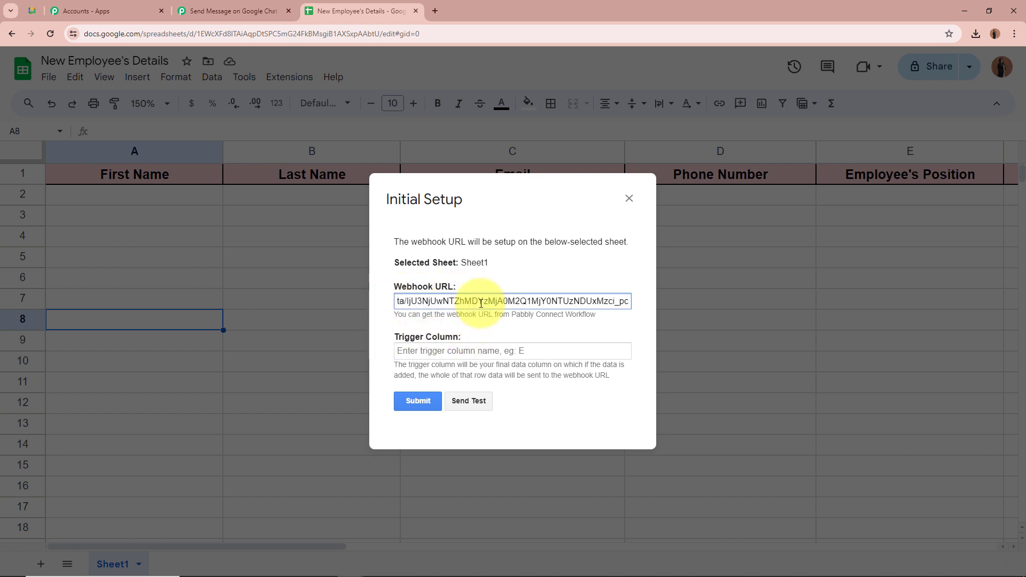
{"action": "left_click", "coordinate": [512, 331]}
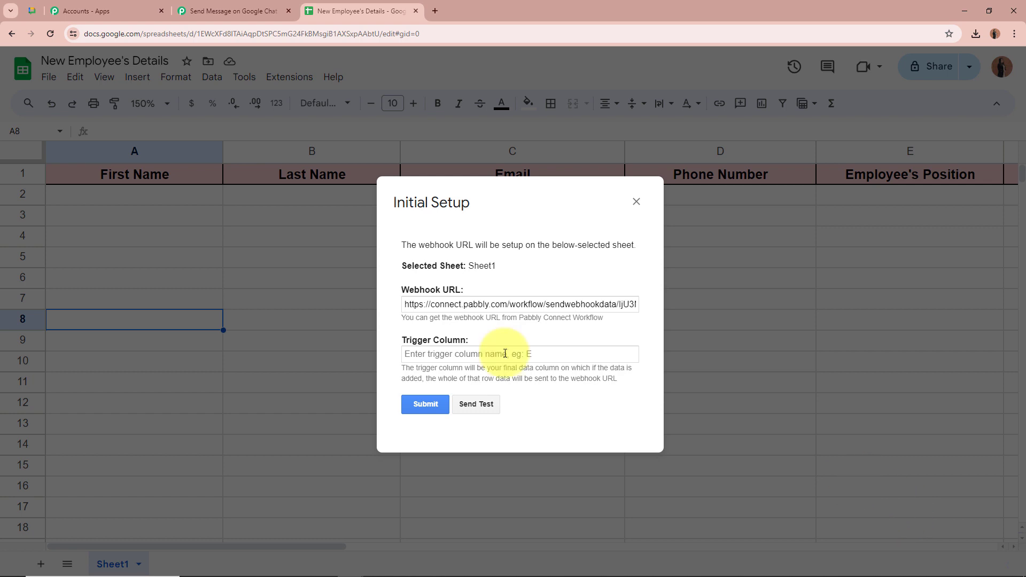
Step: Set the trigger column to E, submit the setup, and close the dialog
{"action": "left_click", "coordinate": [505, 353]}
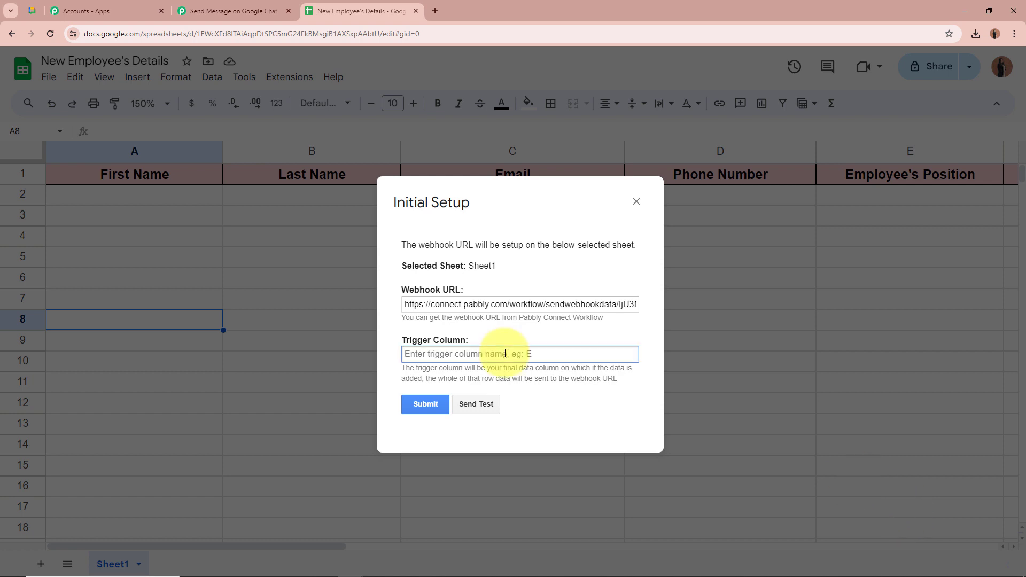
{"action": "type", "text": "E"}
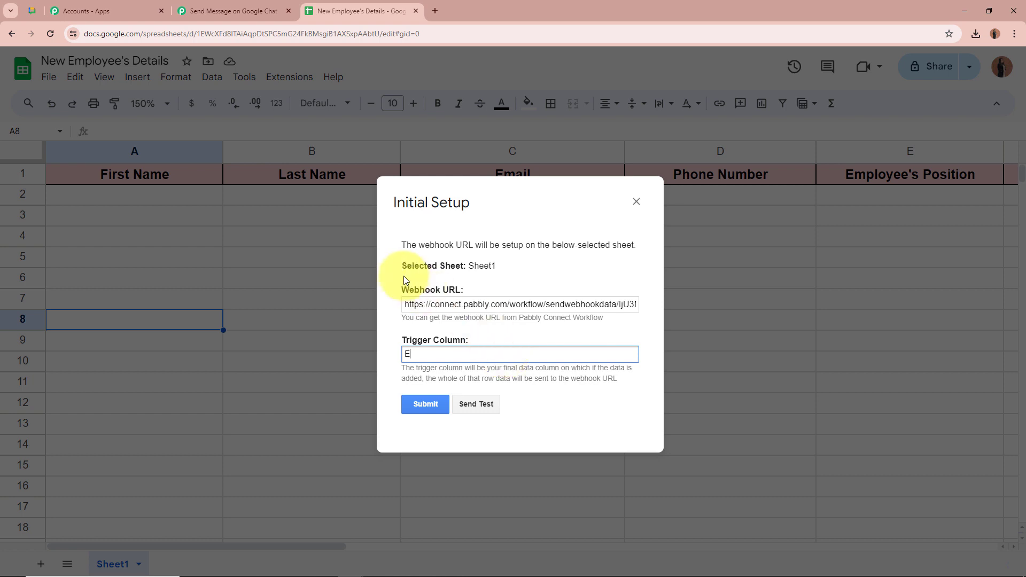
{"action": "left_click", "coordinate": [423, 408]}
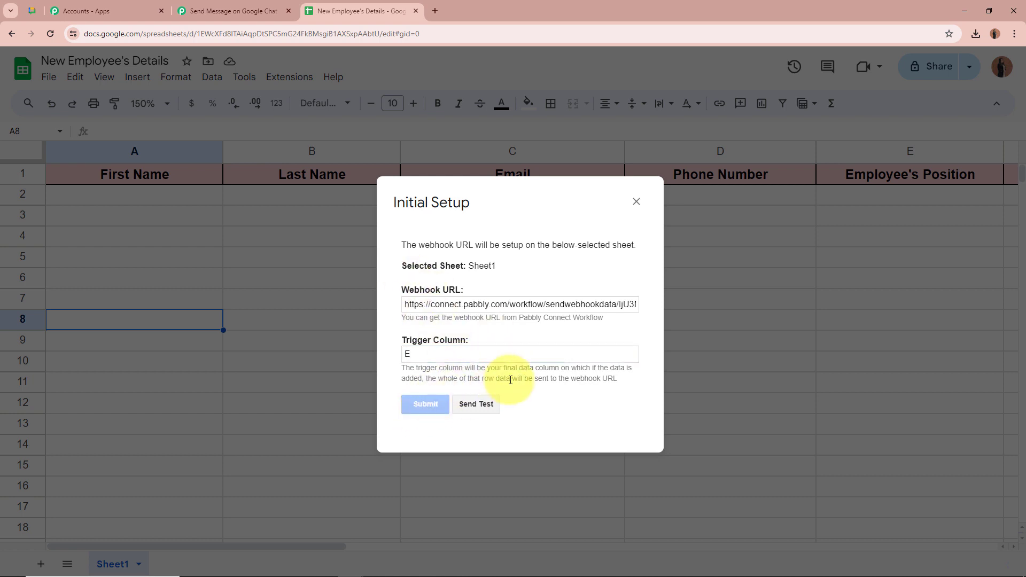
{"action": "triple_click", "coordinate": [414, 414]}
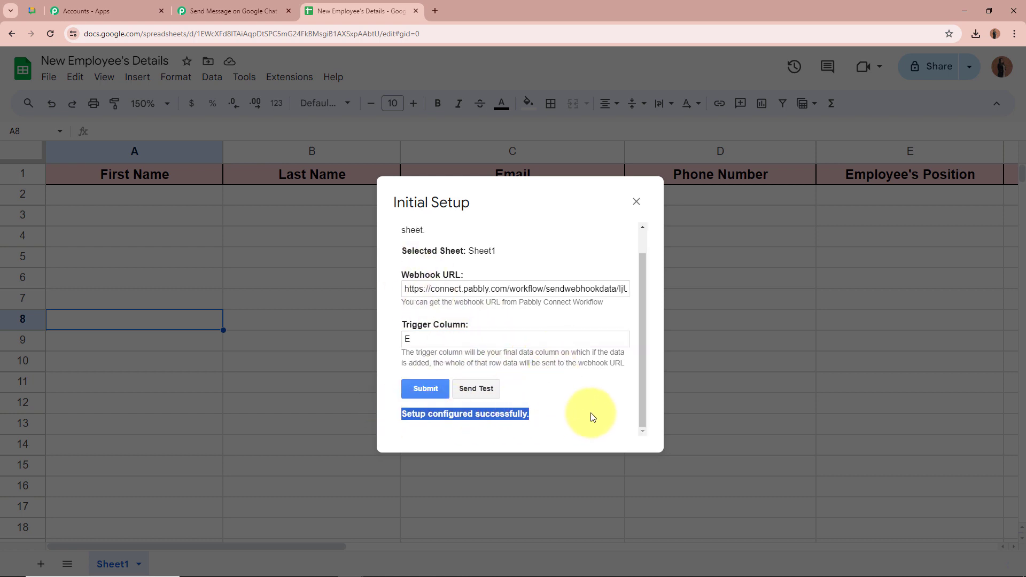
{"action": "left_click", "coordinate": [636, 202]}
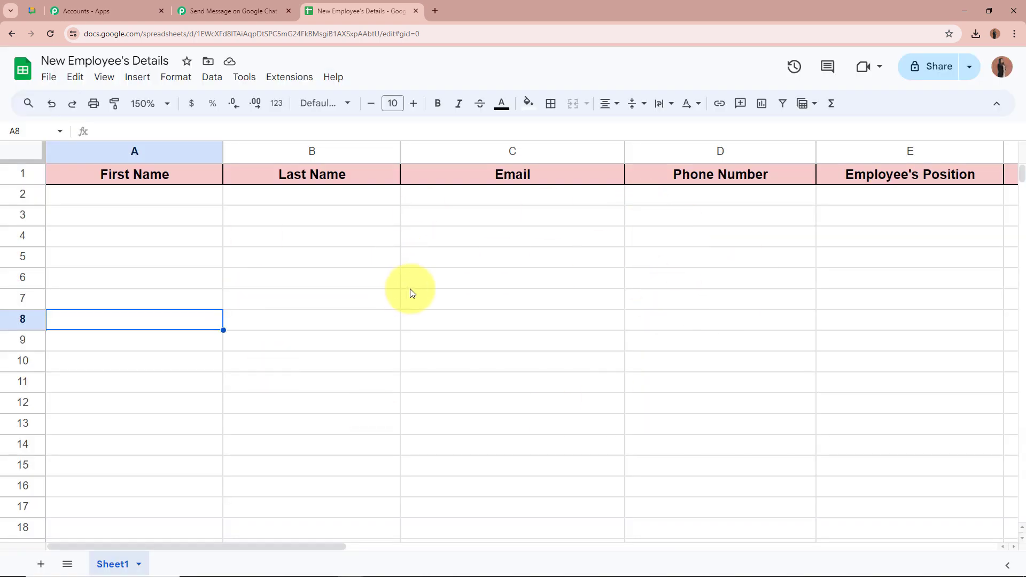
{"action": "left_click", "coordinate": [475, 277]}
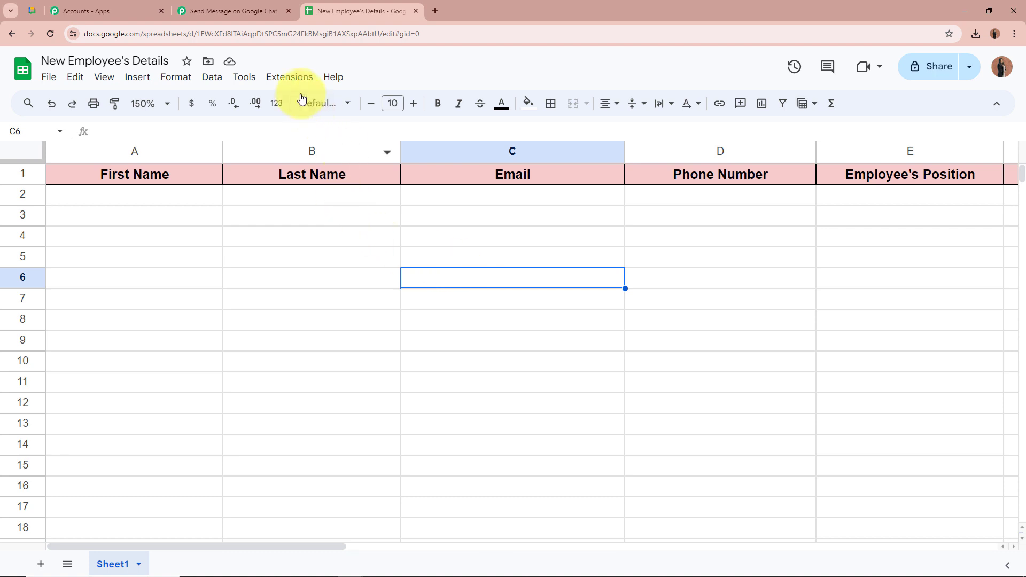
Step: Enable Send On Event in the Pabbly Connect Webhooks add-on and confirm it is checked
{"action": "left_click", "coordinate": [291, 76]}
{"action": "mouse_move", "coordinate": [320, 230]}
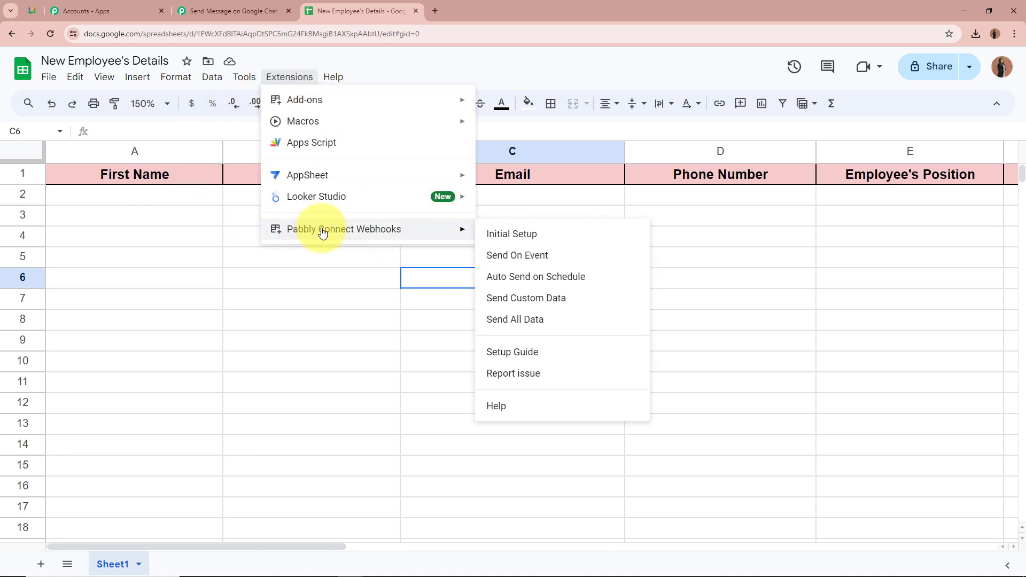
{"action": "left_click", "coordinate": [581, 261]}
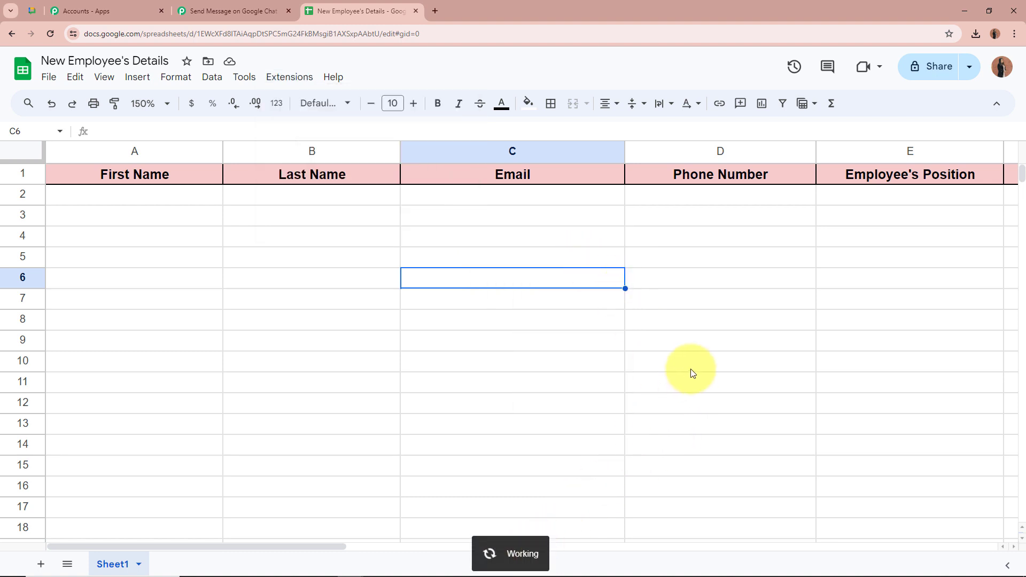
{"action": "left_click", "coordinate": [307, 80]}
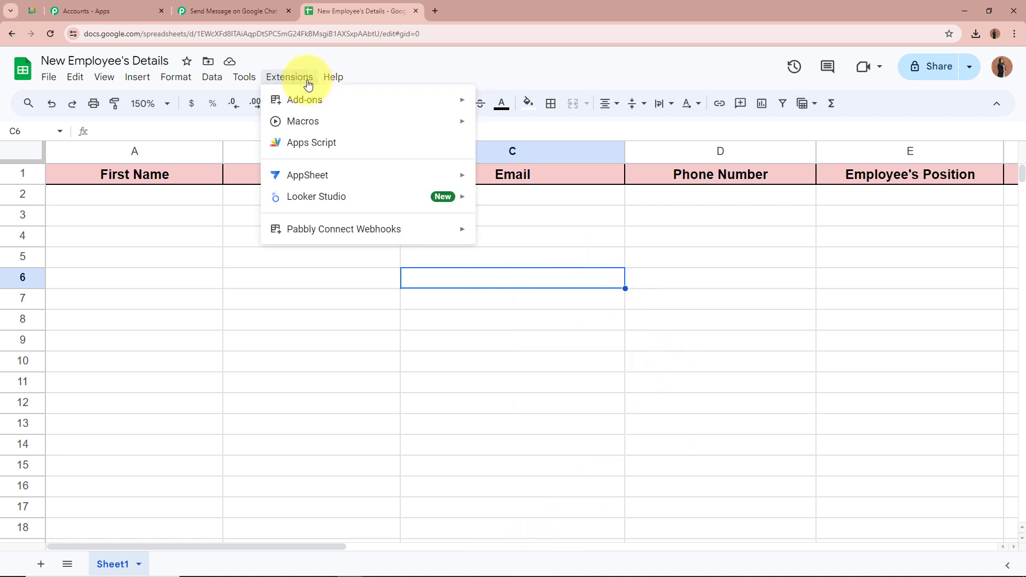
{"action": "mouse_move", "coordinate": [315, 229]}
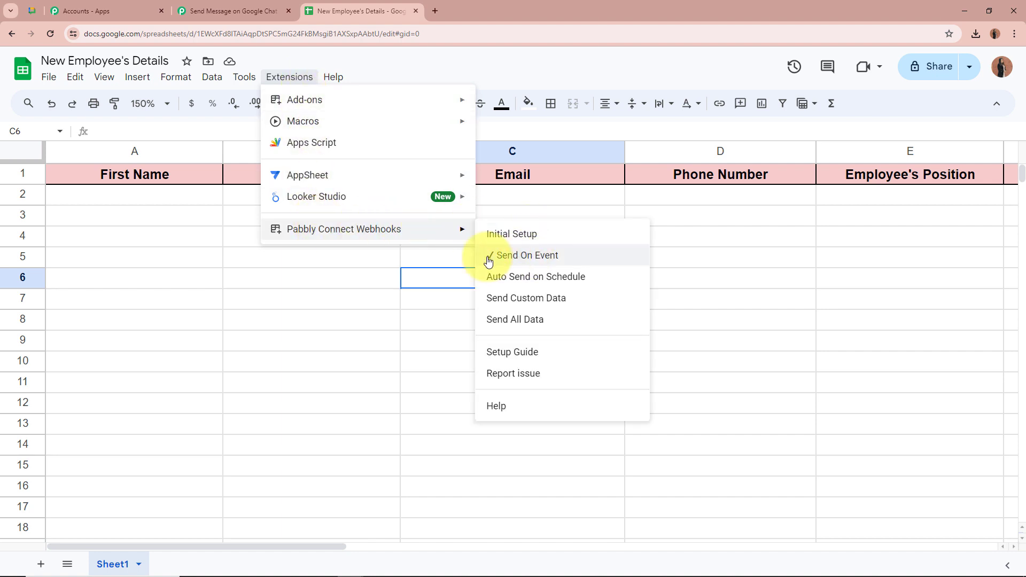
{"action": "left_click", "coordinate": [696, 256]}
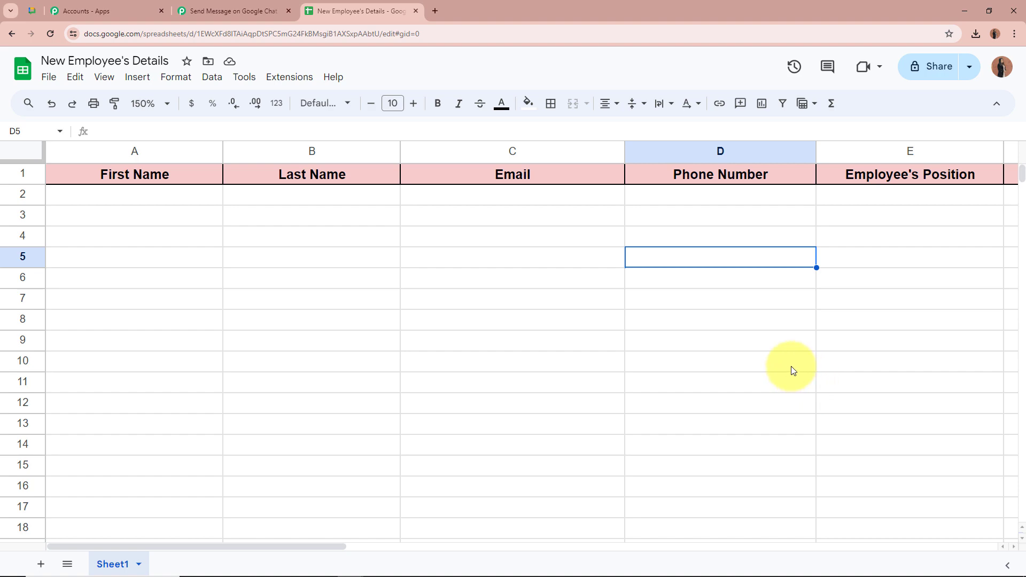
{"action": "left_click", "coordinate": [248, 12]}
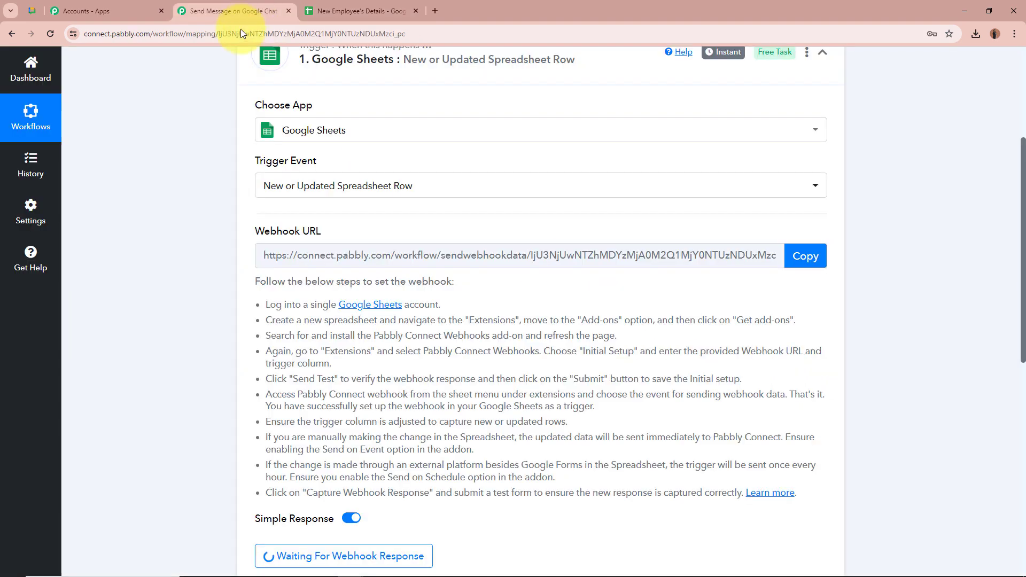
{"action": "scroll", "coordinate": [169, 342], "scroll_direction": "down", "scroll_amount": 3}
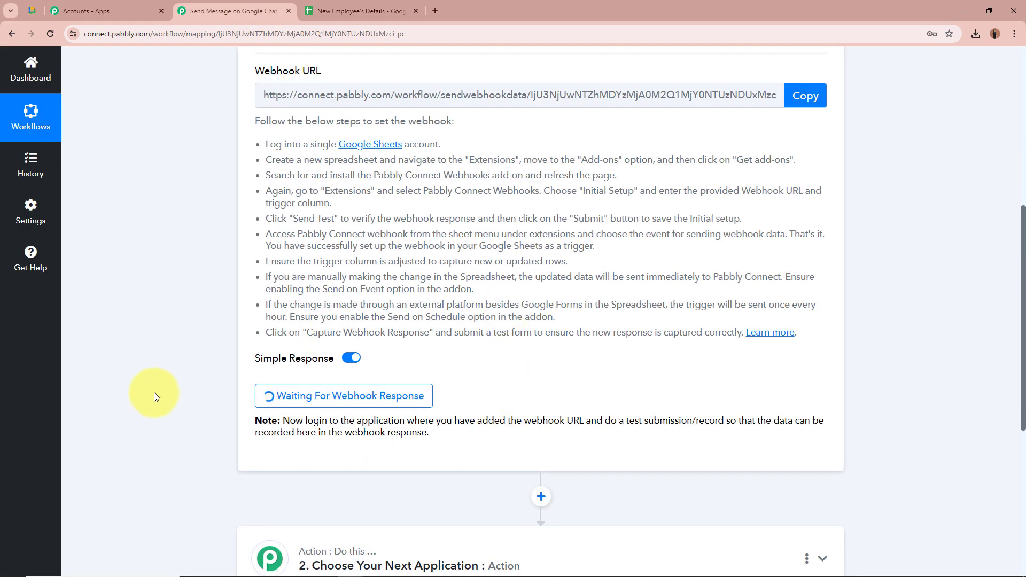
{"action": "scroll", "coordinate": [171, 390], "scroll_direction": "up", "scroll_amount": 7}
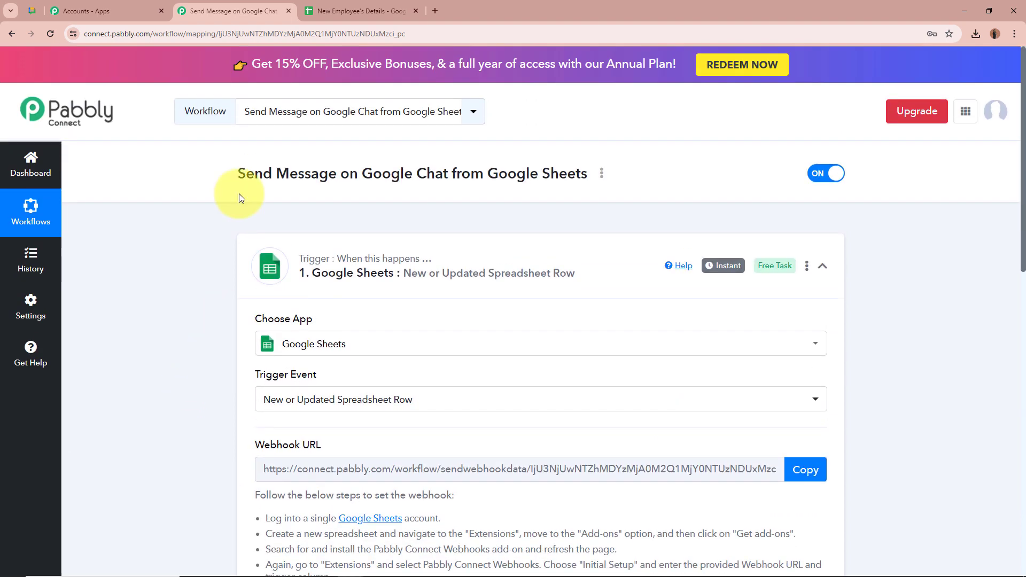
{"action": "left_click", "coordinate": [345, 11]}
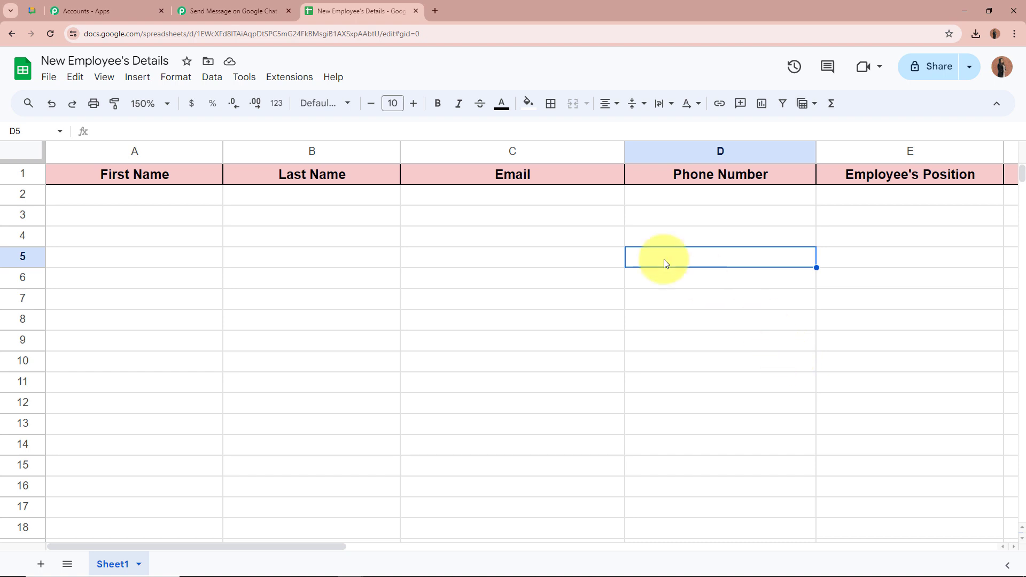
Step: Enter the test employee's first name, last name and email address in cells A2–C2
{"action": "left_click", "coordinate": [163, 176]}
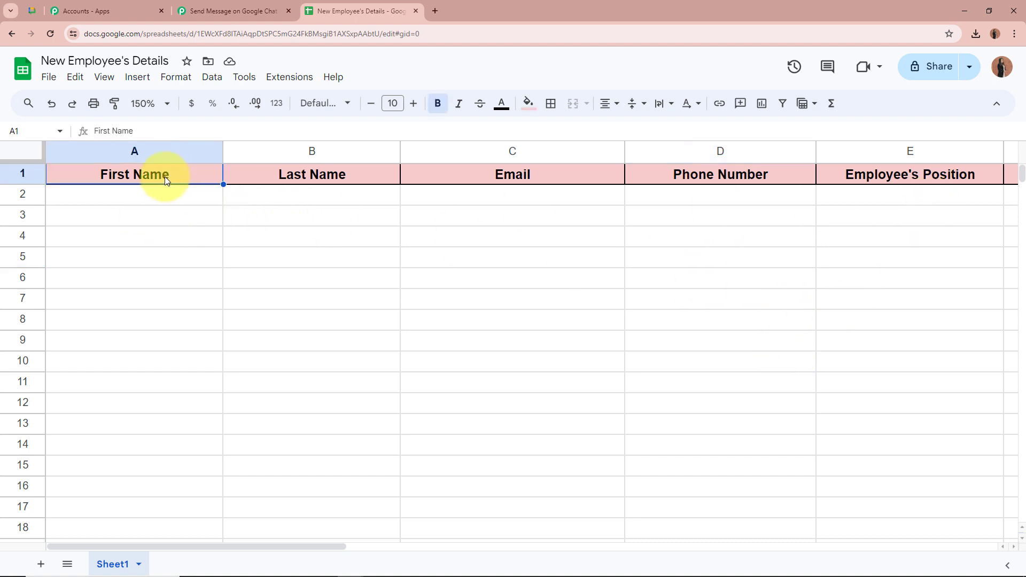
{"action": "left_click", "coordinate": [161, 200]}
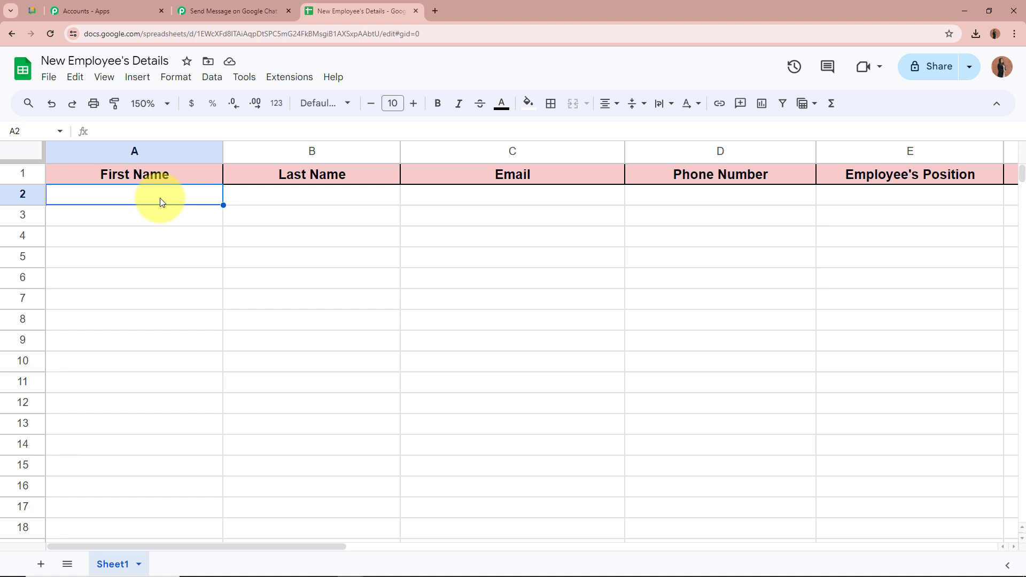
{"action": "type", "text": "Demo"}
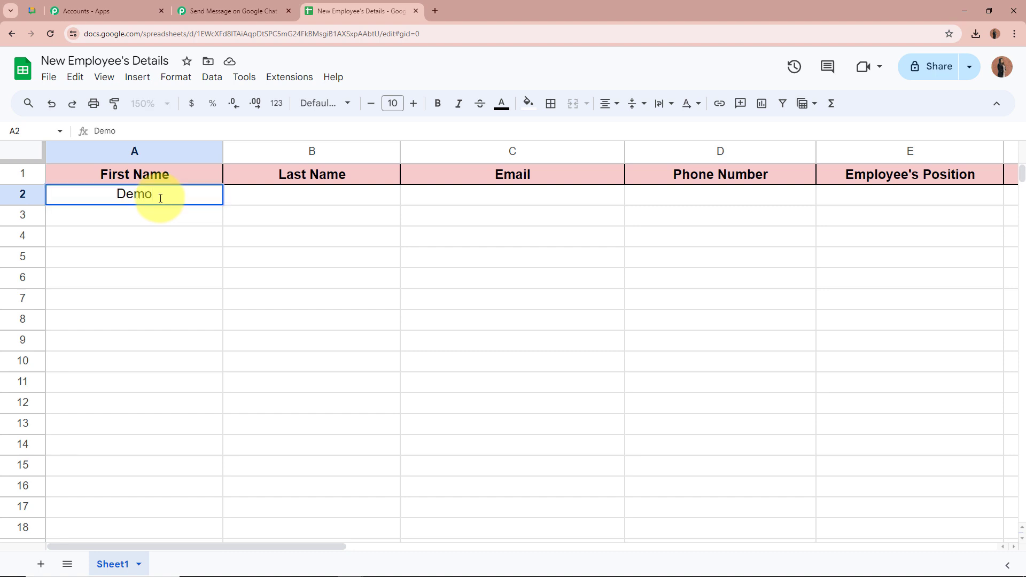
{"action": "left_click", "coordinate": [286, 197]}
{"action": "type", "text": "User"}
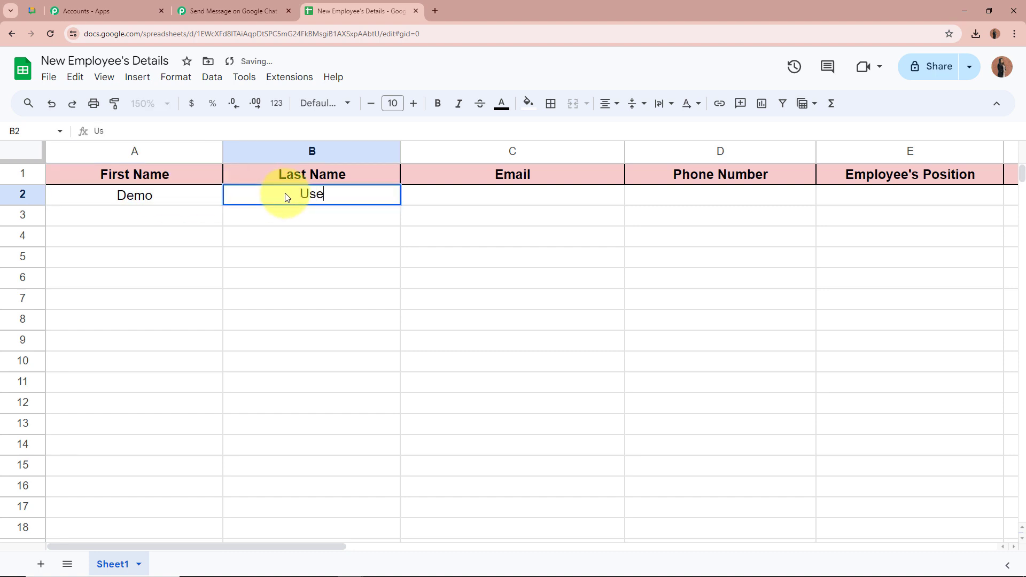
{"action": "left_click", "coordinate": [577, 197]}
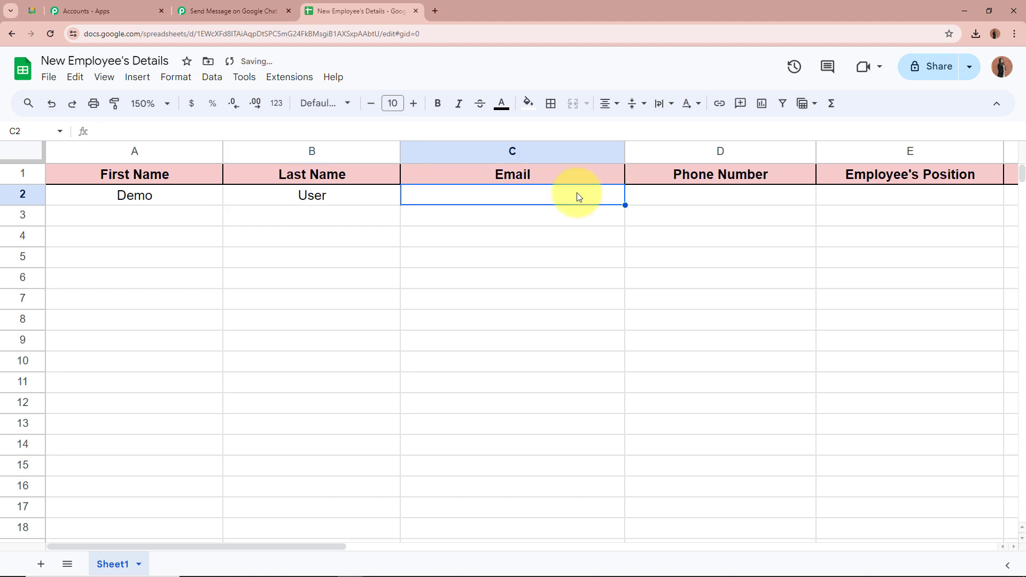
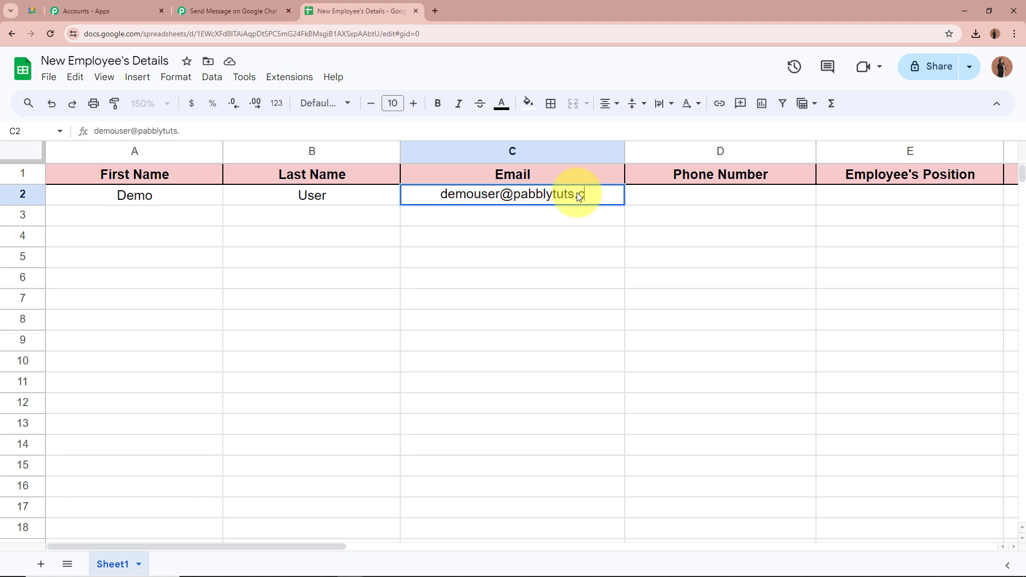
Step: Add the phone number and the position 'Marketing Head' in D2–E2, then review row 2
{"action": "left_click", "coordinate": [696, 197]}
{"action": "type", "text": "+91757"}
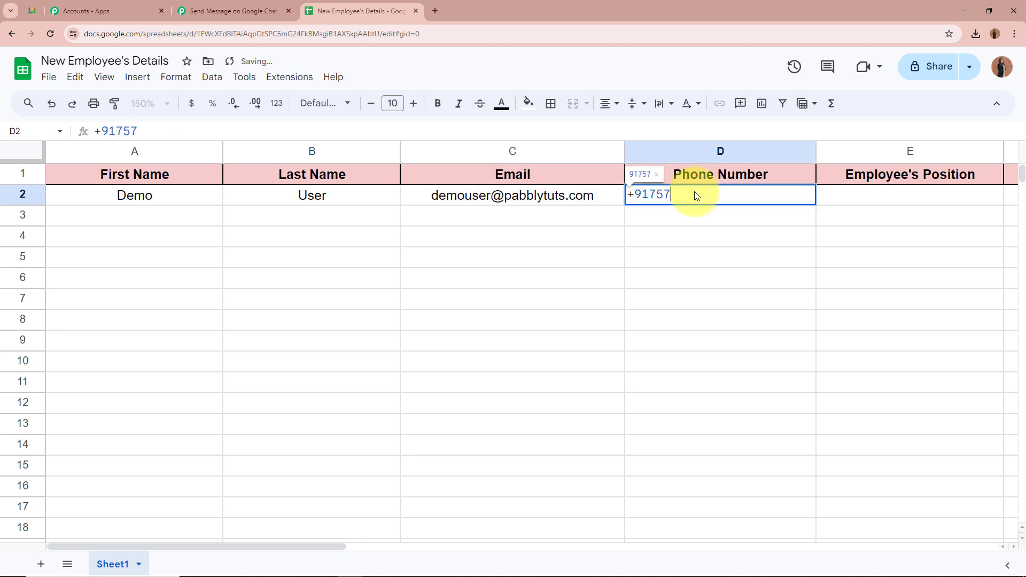
{"action": "type", "text": "5757575"}
{"action": "left_click", "coordinate": [903, 202]}
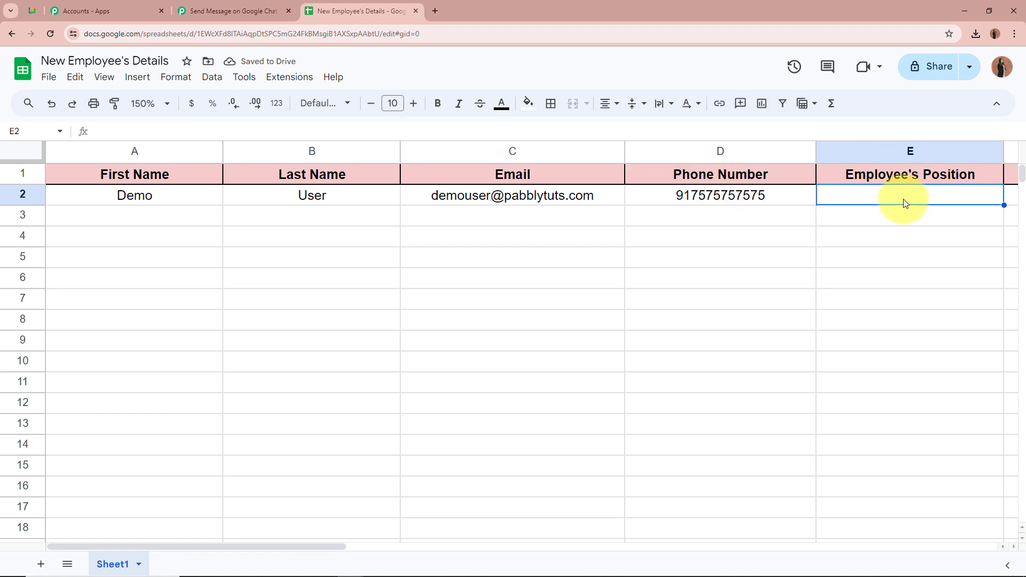
{"action": "type", "text": "Marketing Head"}
{"action": "key", "text": "Return"}
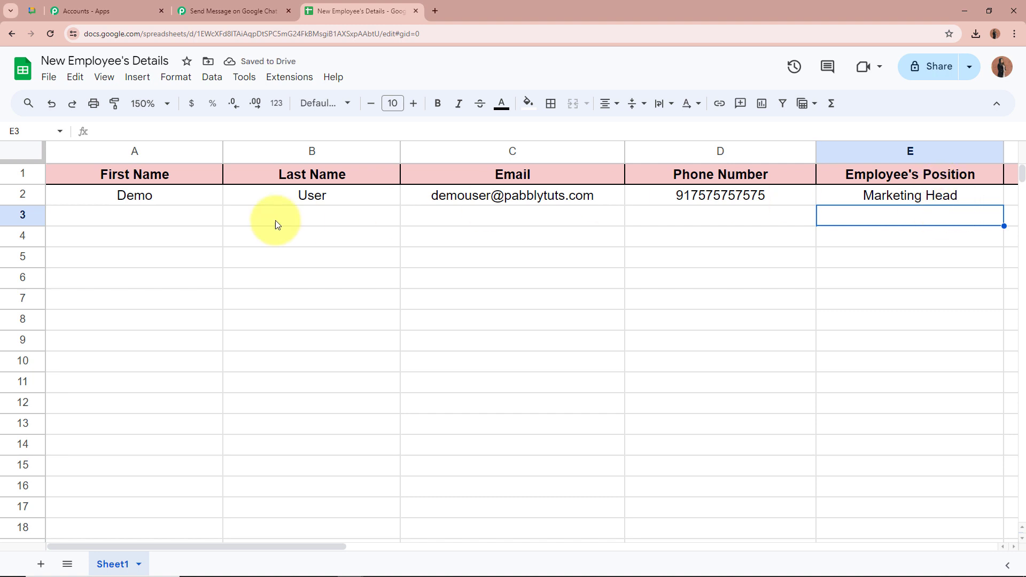
{"action": "left_click", "coordinate": [165, 202]}
{"action": "left_click", "coordinate": [296, 198]}
{"action": "left_click", "coordinate": [501, 193]}
{"action": "left_click", "coordinate": [761, 199]}
{"action": "left_click", "coordinate": [828, 199]}
{"action": "left_click", "coordinate": [826, 278]}
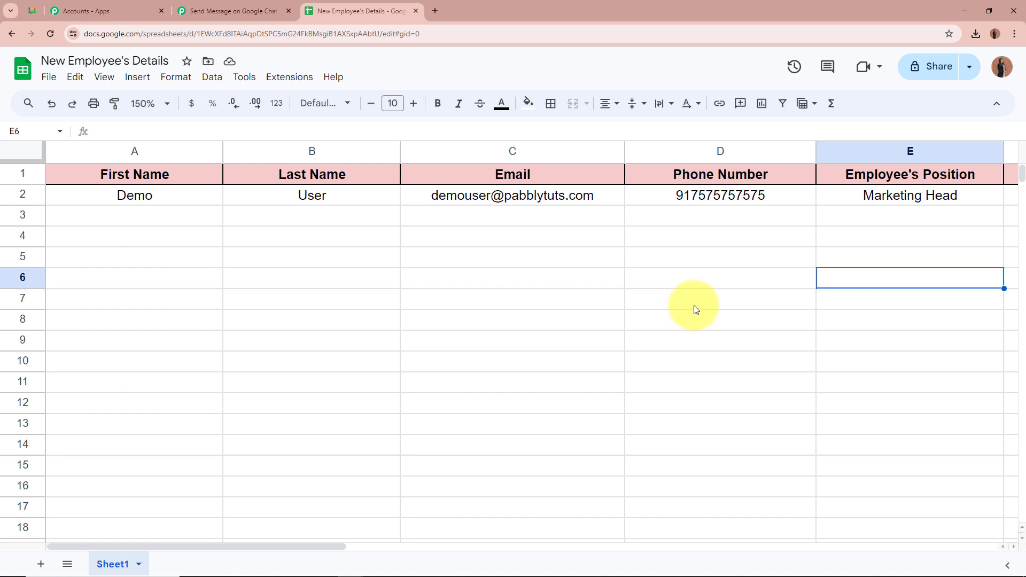
Step: Review the captured row values under Response Received, then collapse the Google Sheets trigger step
{"action": "left_click", "coordinate": [233, 10]}
{"action": "scroll", "coordinate": [188, 304], "scroll_direction": "down", "scroll_amount": 4}
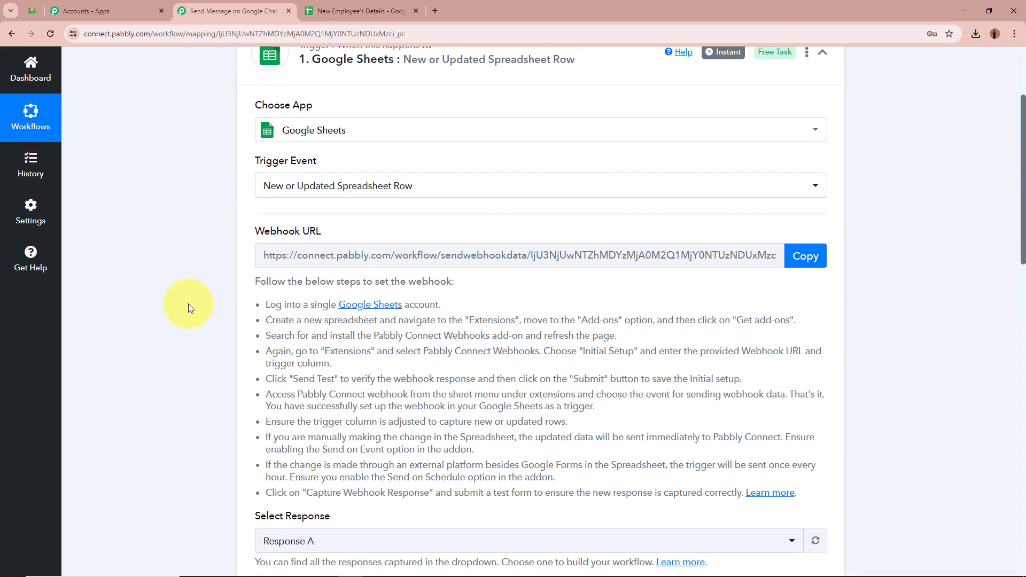
{"action": "scroll", "coordinate": [188, 303], "scroll_direction": "down", "scroll_amount": 8}
{"action": "scroll", "coordinate": [155, 316], "scroll_direction": "down", "scroll_amount": 2}
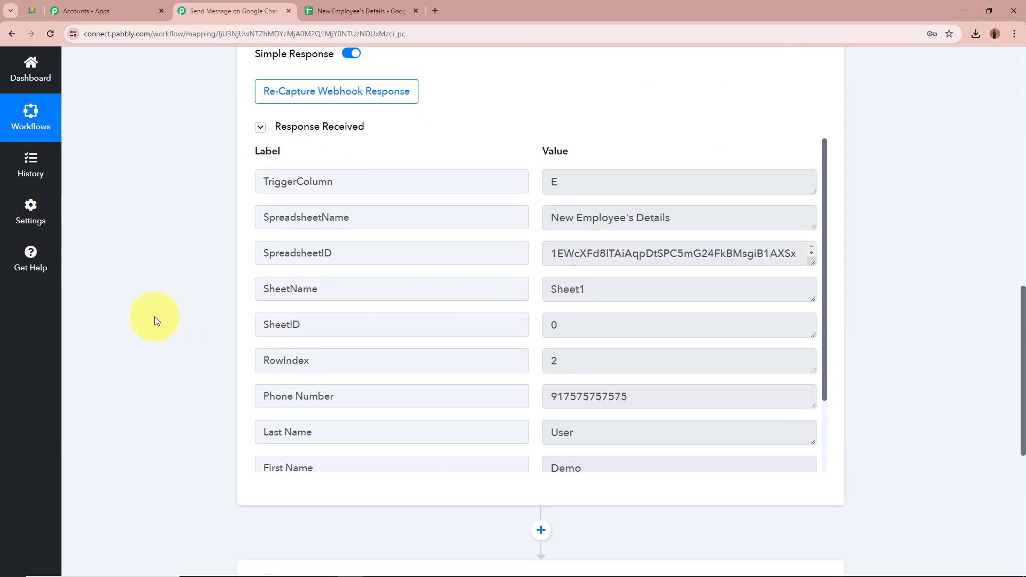
{"action": "scroll", "coordinate": [602, 348], "scroll_direction": "down", "scroll_amount": 2}
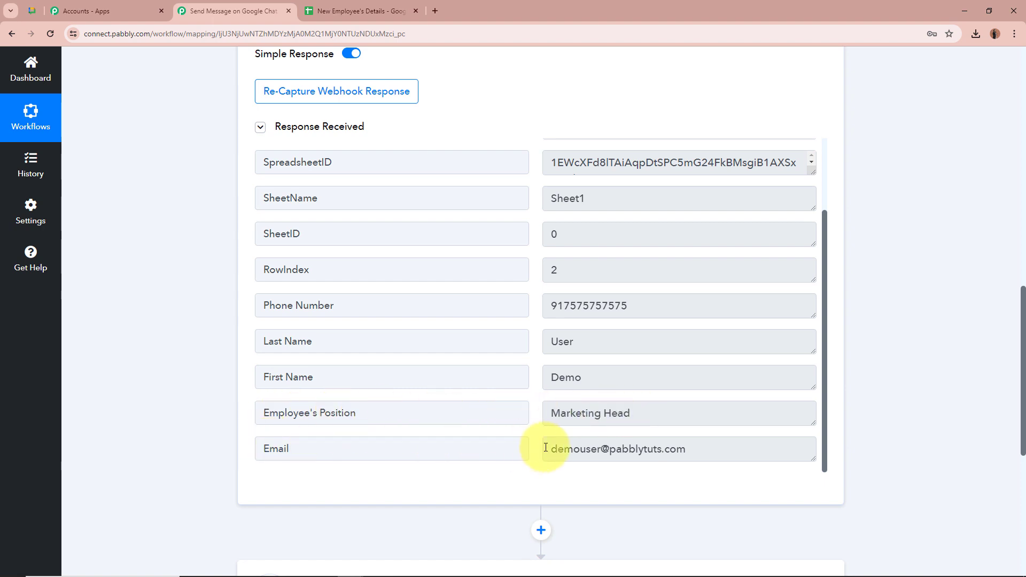
{"action": "scroll", "coordinate": [668, 447], "scroll_direction": "up", "scroll_amount": 1}
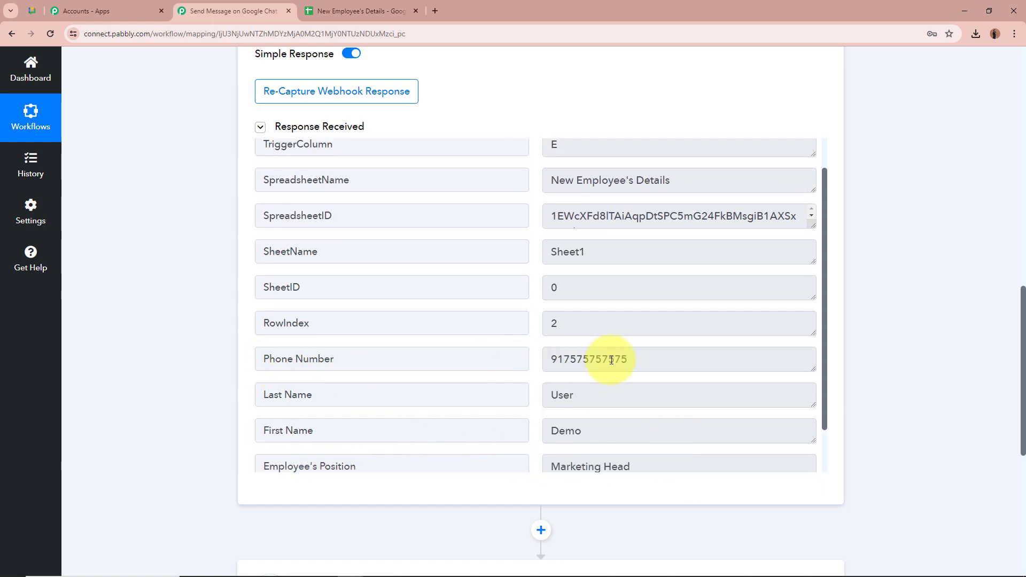
{"action": "scroll", "coordinate": [828, 350], "scroll_direction": "up", "scroll_amount": 15}
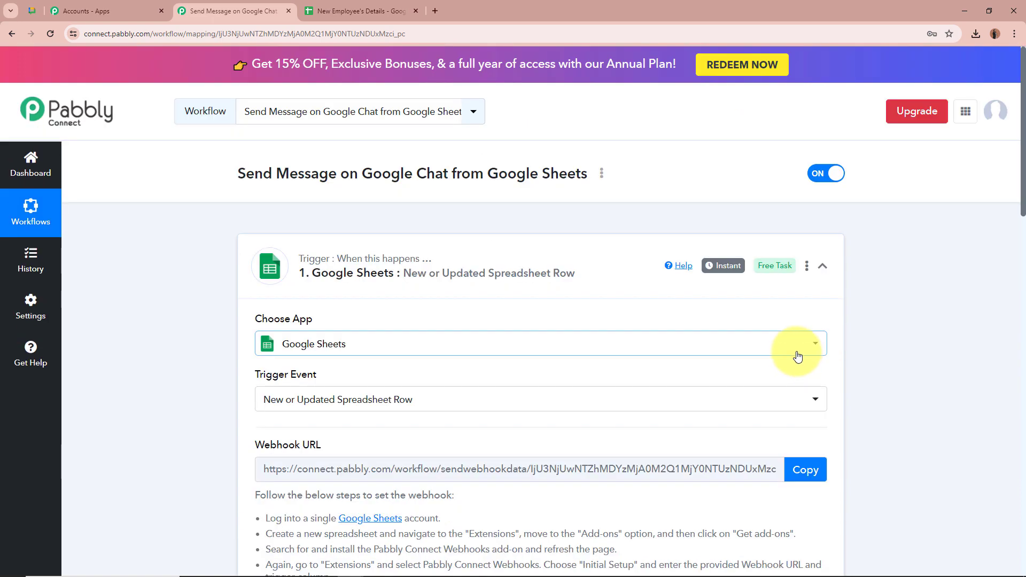
{"action": "left_click", "coordinate": [822, 265]}
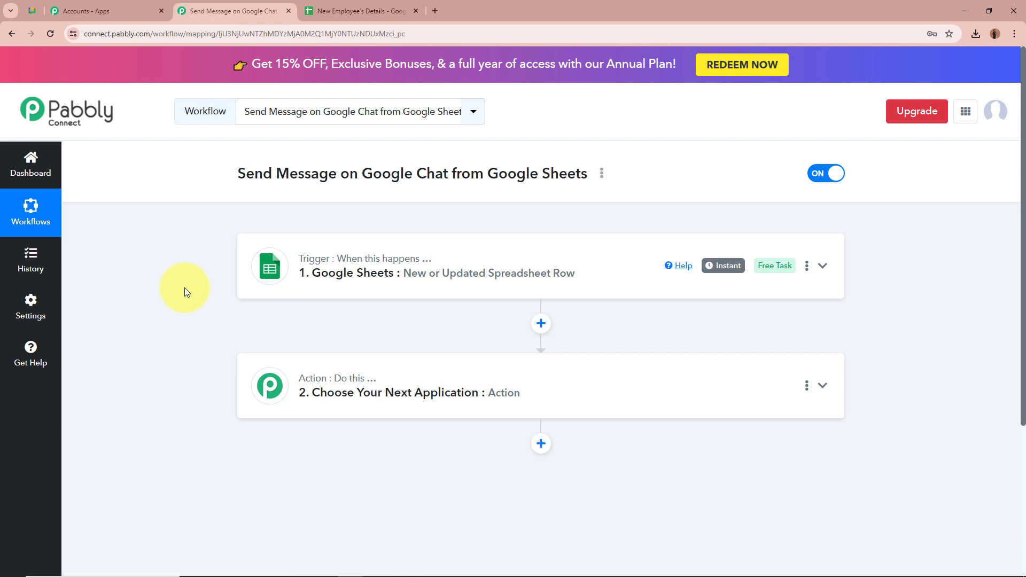
Step: Make the action step Google Chat Hangout's Create Message event and connect it to reveal the Chat Webhook URL and Message fields
{"action": "left_click", "coordinate": [823, 385]}
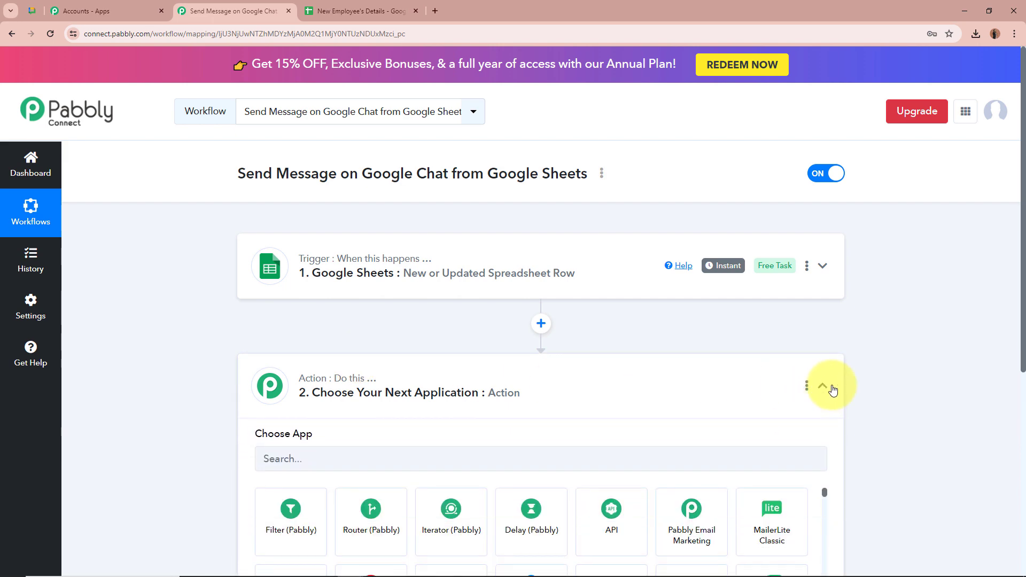
{"action": "left_click", "coordinate": [328, 278]}
{"action": "type", "text": "Google"}
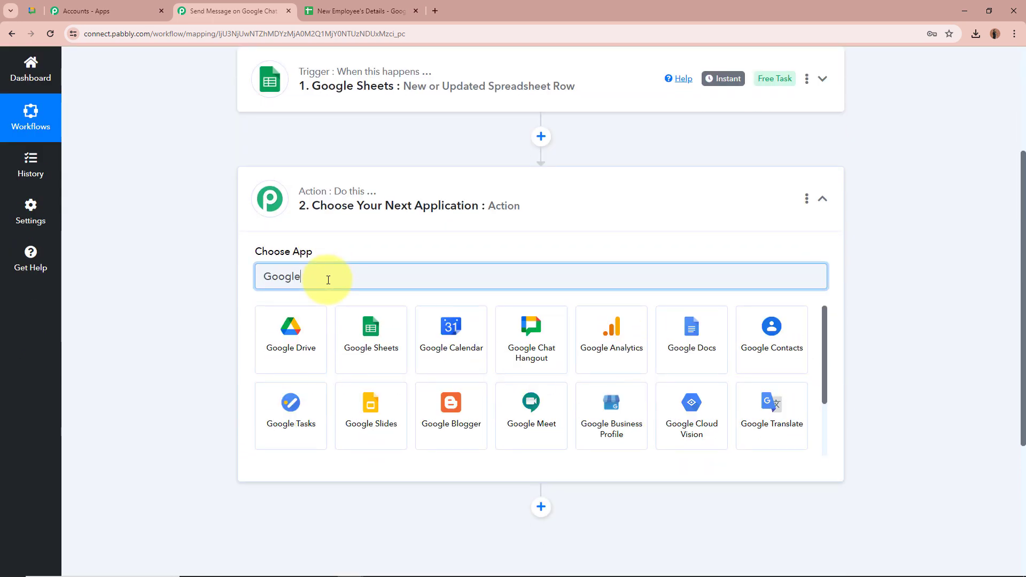
{"action": "left_click", "coordinate": [513, 338]}
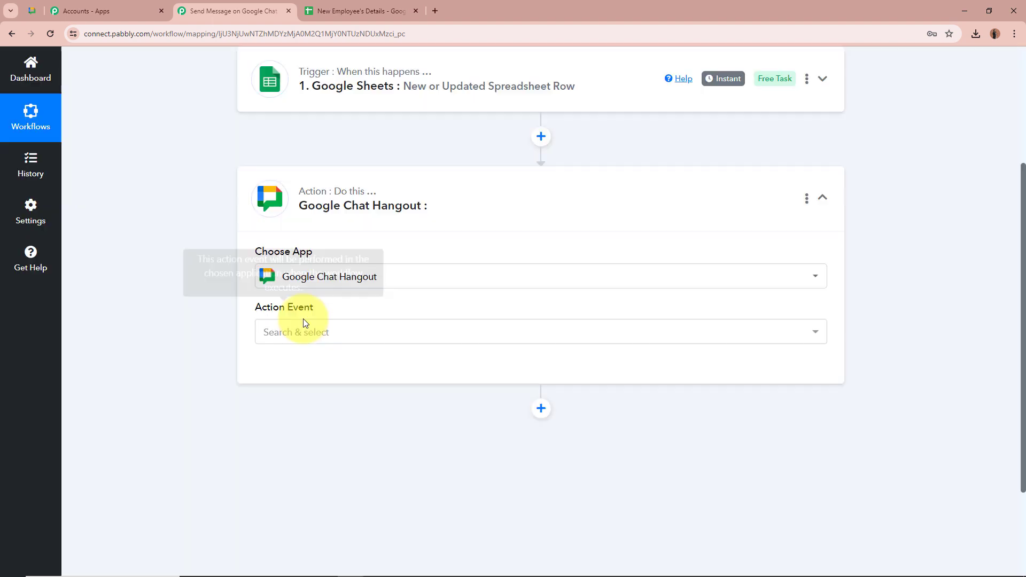
{"action": "left_click", "coordinate": [348, 332]}
{"action": "left_click", "coordinate": [281, 402]}
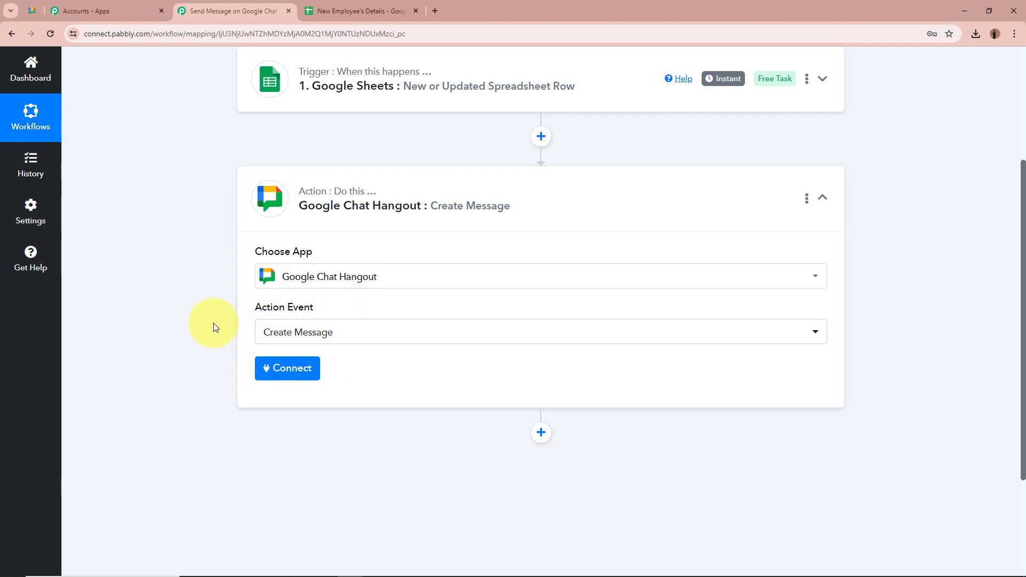
{"action": "left_click", "coordinate": [295, 368]}
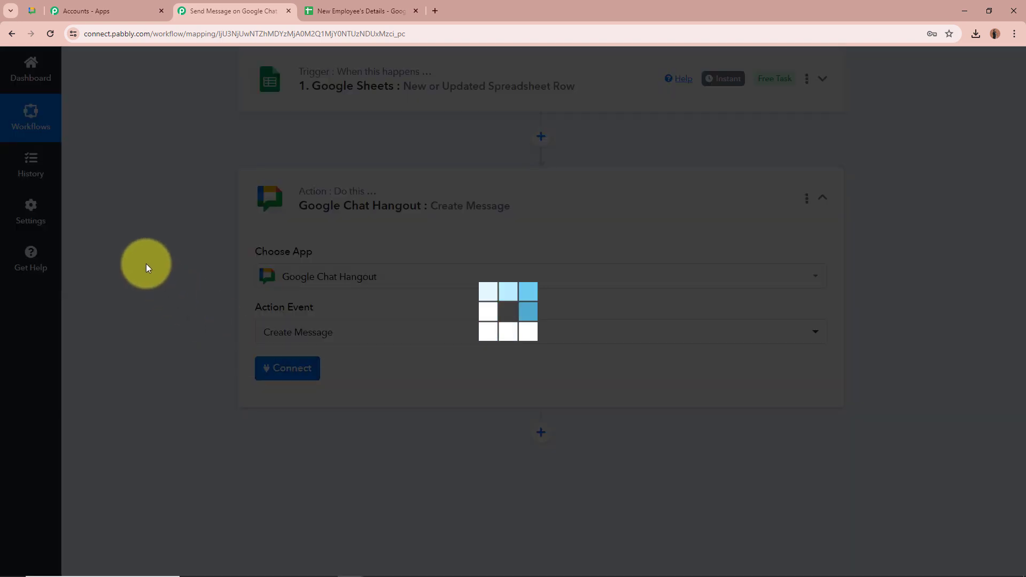
{"action": "scroll", "coordinate": [146, 264], "scroll_direction": "down", "scroll_amount": 3}
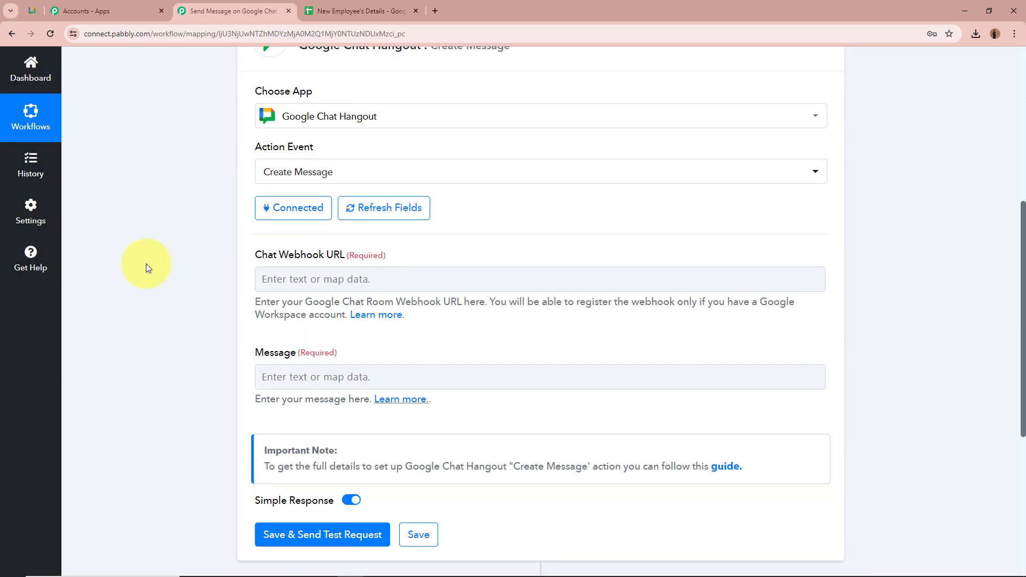
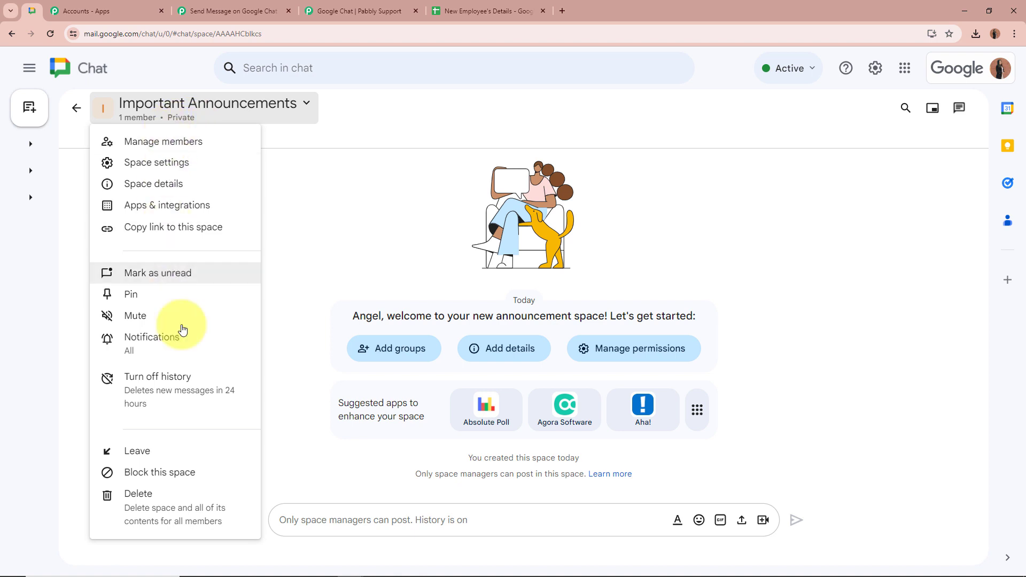
Step: From the Important Announcements space settings, go to Apps & integrations > Webhooks and start adding a webhook
{"action": "left_click", "coordinate": [189, 163]}
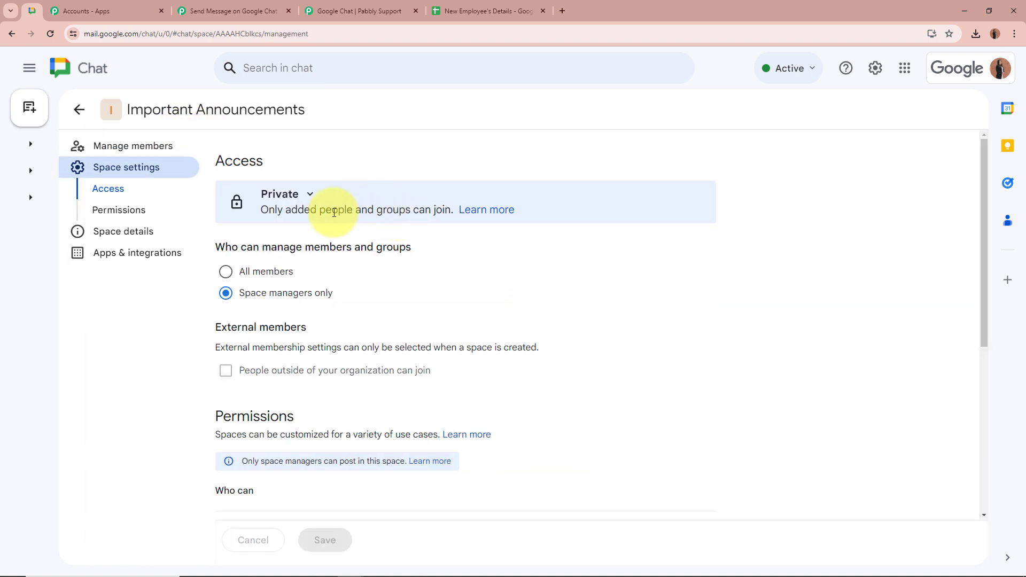
{"action": "left_click", "coordinate": [104, 257]}
{"action": "left_click", "coordinate": [122, 253]}
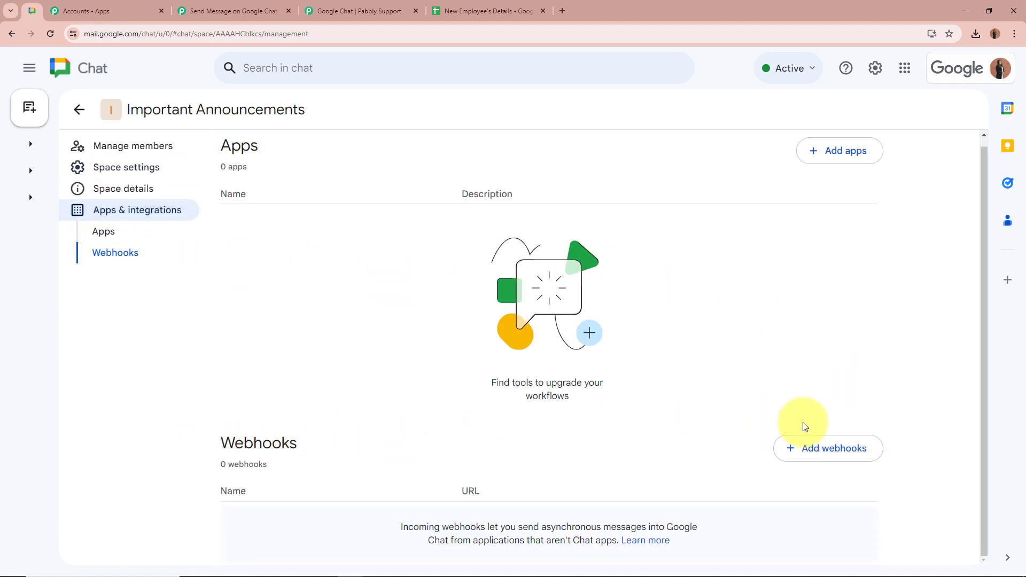
{"action": "left_click", "coordinate": [843, 451]}
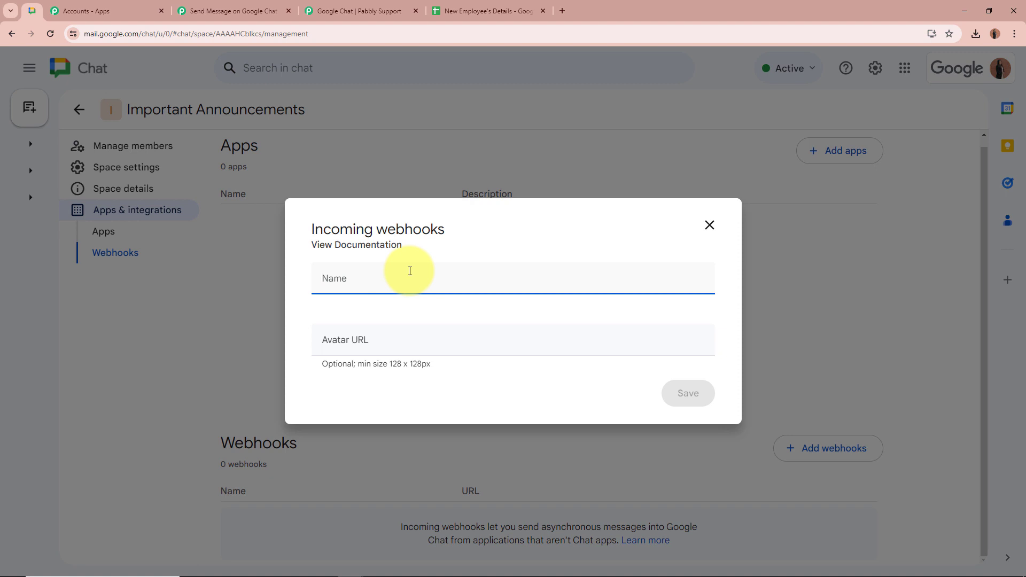
Step: Name the webhook 'Test' and copy the chat product icon link from the forum guide
{"action": "type", "text": "Test"}
{"action": "key", "text": "Tab"}
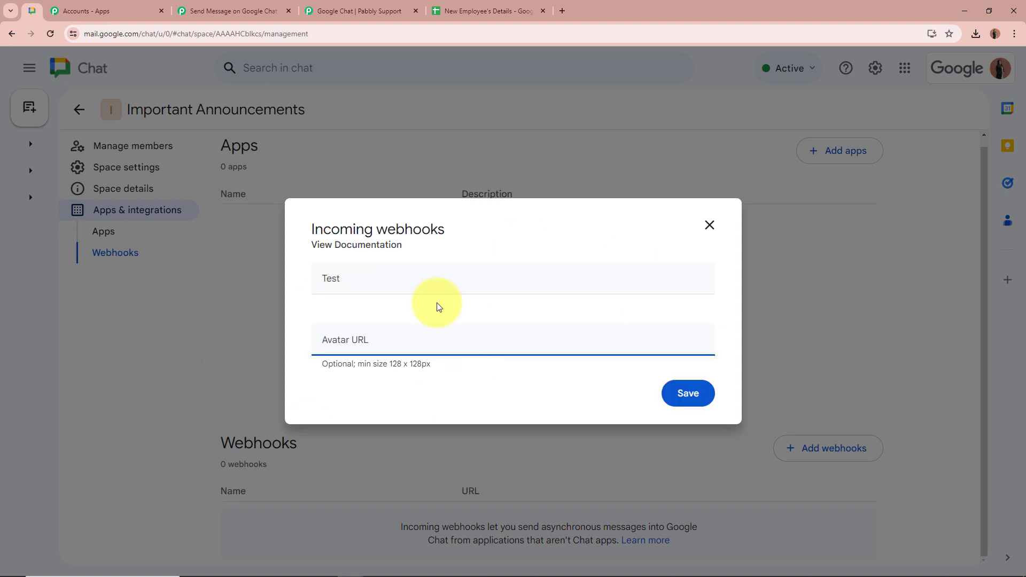
{"action": "left_click", "coordinate": [352, 11]}
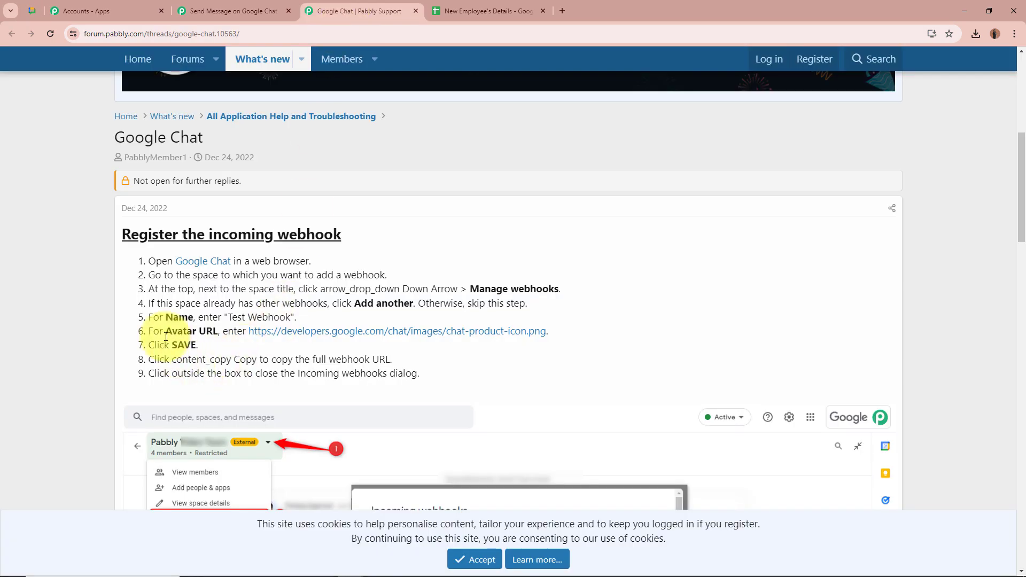
{"action": "right_click", "coordinate": [410, 329]}
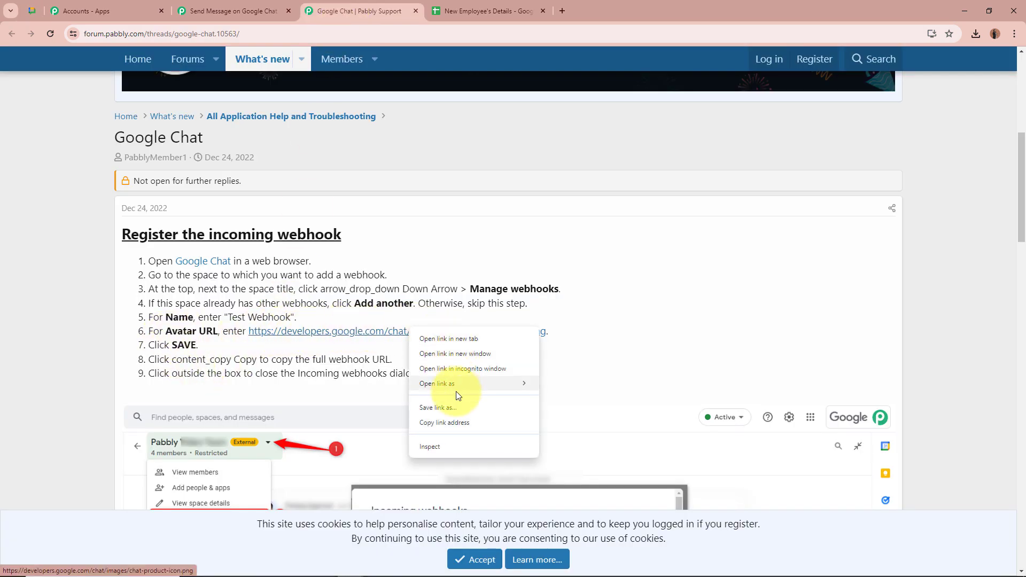
{"action": "left_click", "coordinate": [459, 423]}
Step: Paste the icon link as the Avatar URL, save the Test webhook, and open its options
{"action": "left_click", "coordinate": [37, 8]}
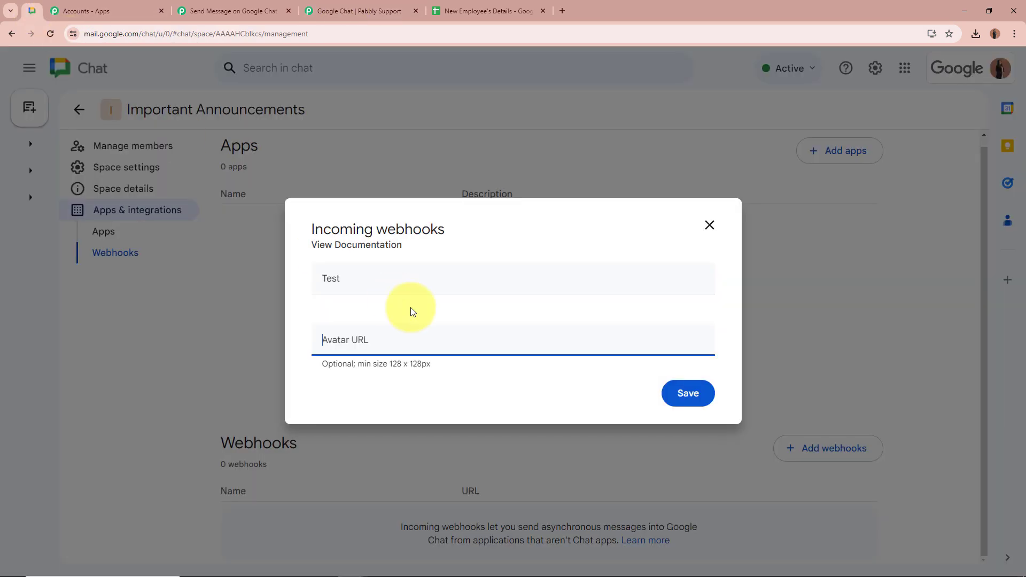
{"action": "type", "text": "https://developers.google.com/chat/images/chat-product-icon.png"}
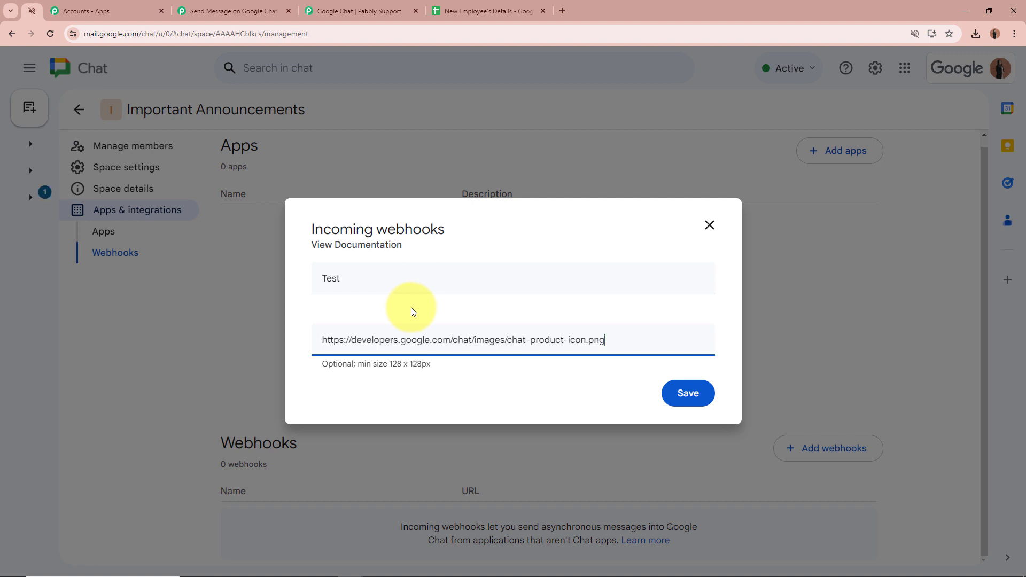
{"action": "left_click", "coordinate": [688, 392]}
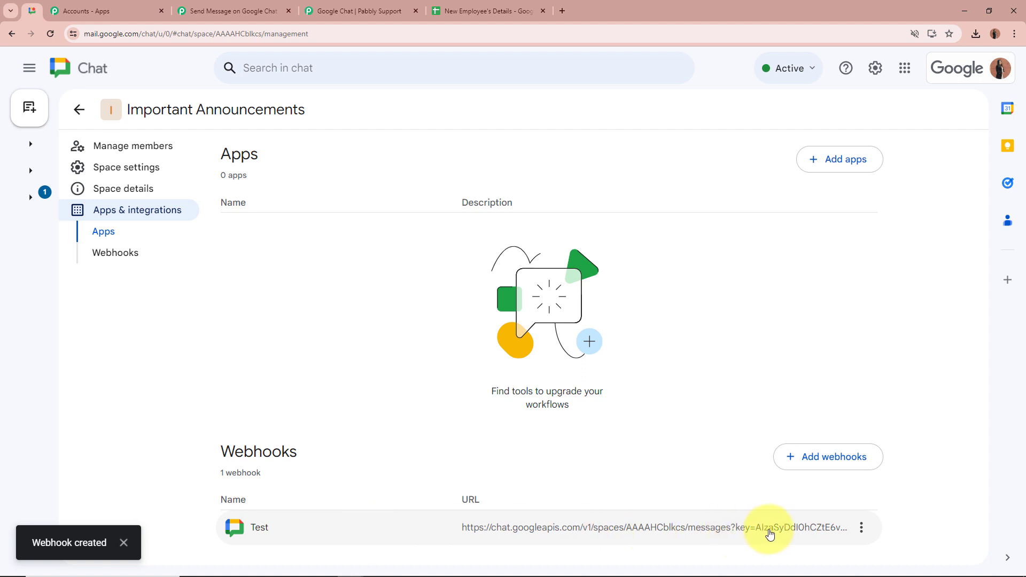
{"action": "left_click", "coordinate": [860, 529]}
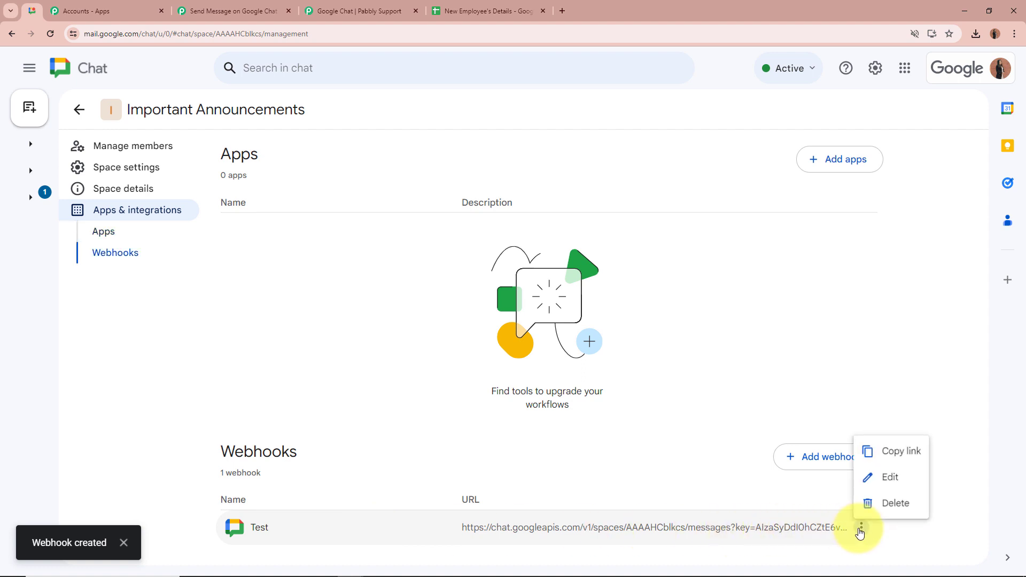
Step: Copy the Test webhook URL and paste it into Pabbly's Chat Webhook URL field
{"action": "left_click", "coordinate": [888, 455]}
{"action": "left_click", "coordinate": [229, 11]}
{"action": "left_click_drag", "start_coordinate": [318, 264], "coordinate": [343, 275]}
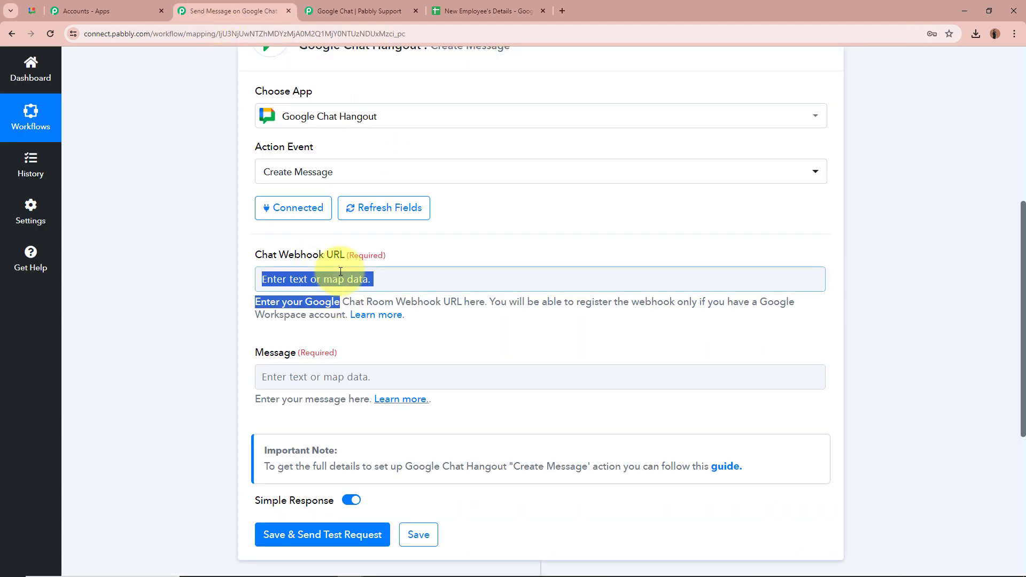
{"action": "left_click", "coordinate": [351, 275]}
{"action": "key", "text": "ctrl+v"}
{"action": "left_click", "coordinate": [211, 288]}
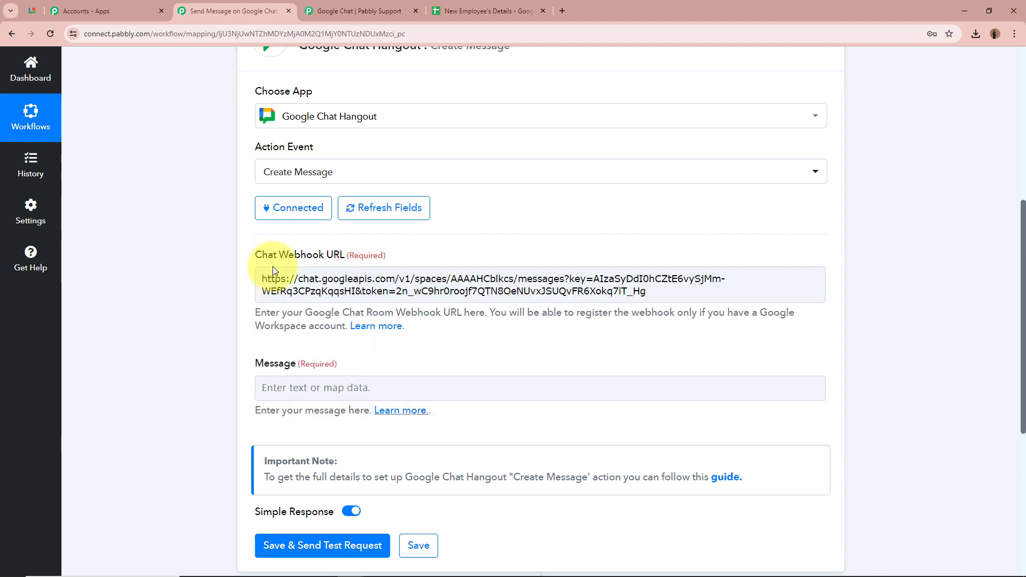
Step: Leave the Google Chat webhooks page and return to the Pabbly workflow
{"action": "left_click", "coordinate": [32, 10]}
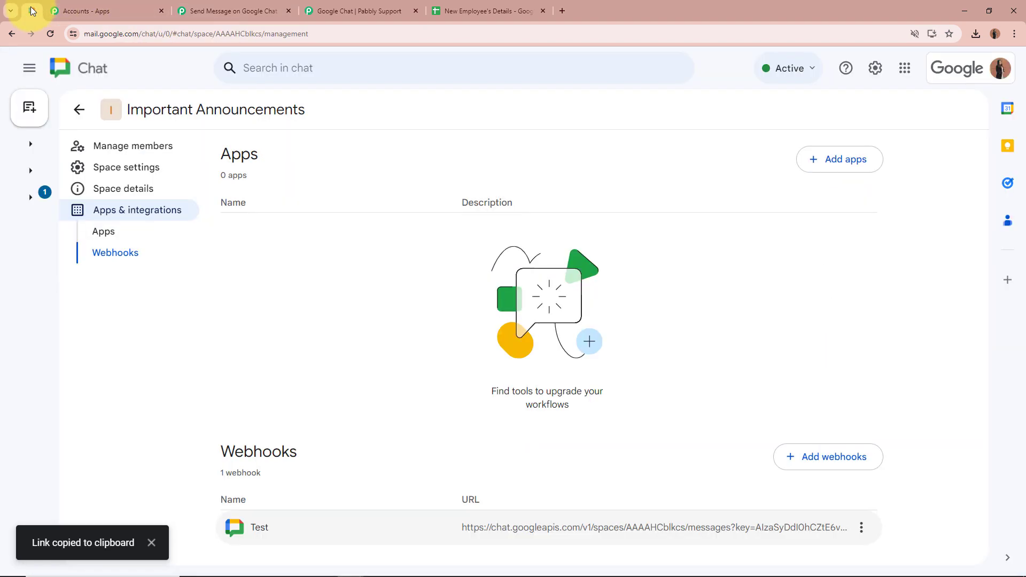
{"action": "left_click", "coordinate": [78, 110]}
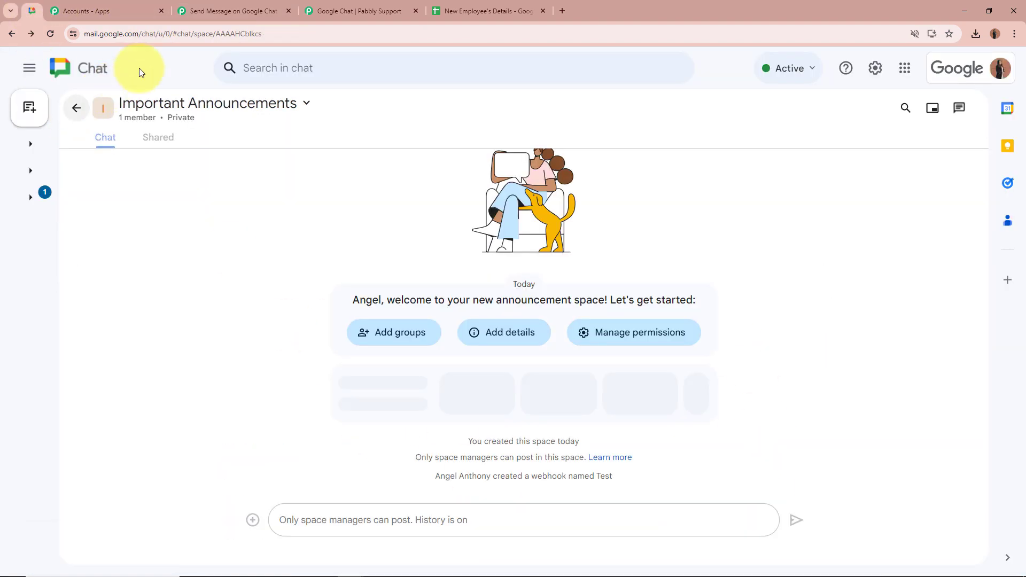
{"action": "left_click", "coordinate": [256, 6]}
{"action": "scroll", "coordinate": [175, 379], "scroll_direction": "down", "scroll_amount": 2}
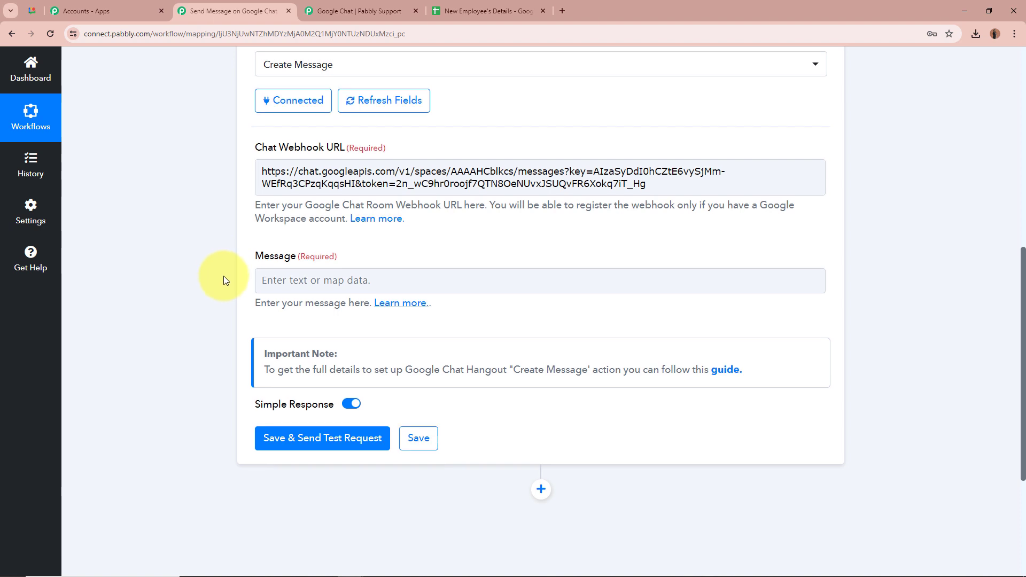
Step: With the welcome announcement in the Message field, place the cursor after 'welcoming'
{"action": "scroll", "coordinate": [224, 275], "scroll_direction": "down", "scroll_amount": 2}
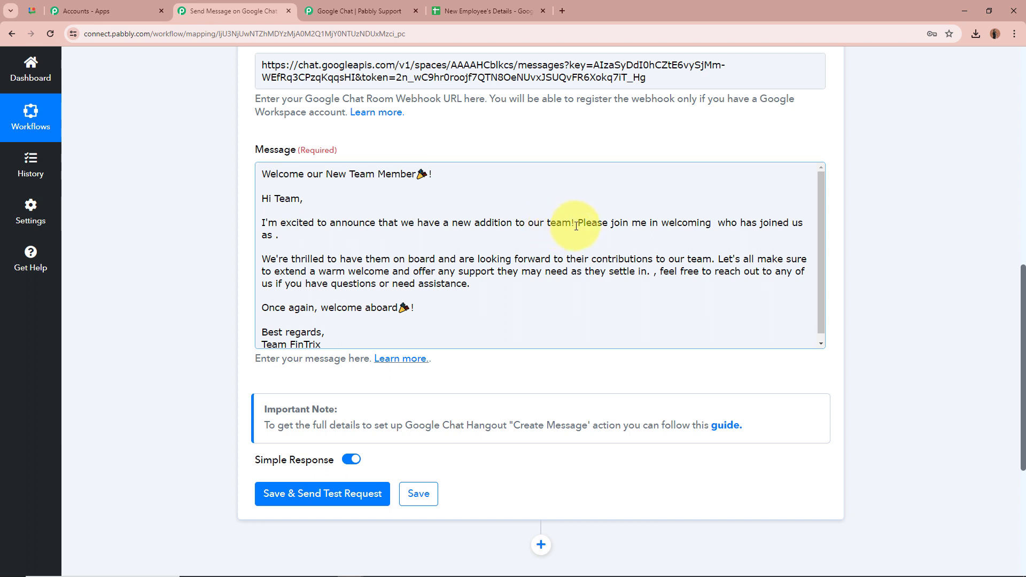
{"action": "left_click", "coordinate": [714, 225]}
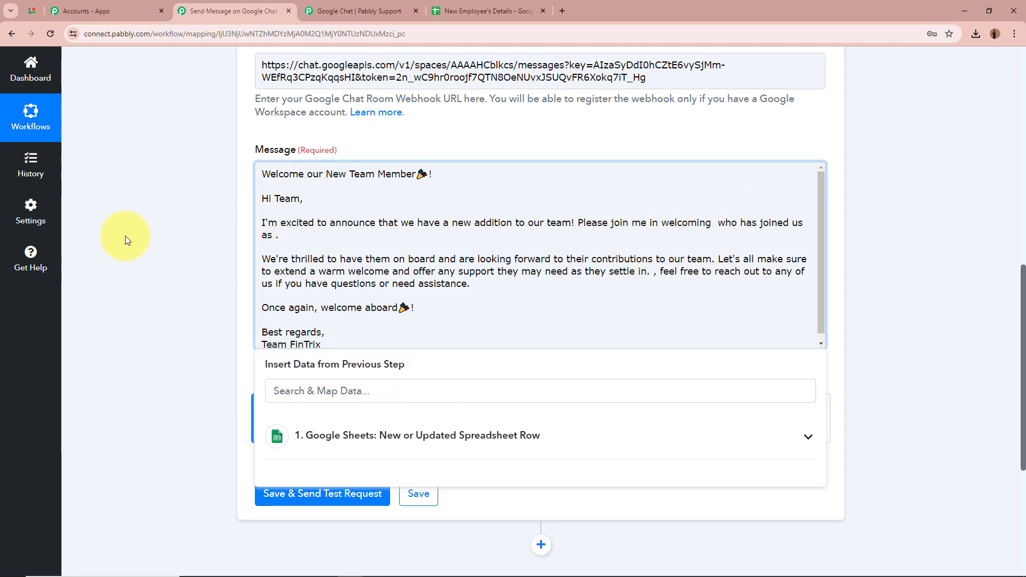
Step: Insert the Google Sheets First Name and Last Name fields after 'welcoming'
{"action": "scroll", "coordinate": [154, 245], "scroll_direction": "up", "scroll_amount": 10}
{"action": "scroll", "coordinate": [119, 300], "scroll_direction": "down", "scroll_amount": 11}
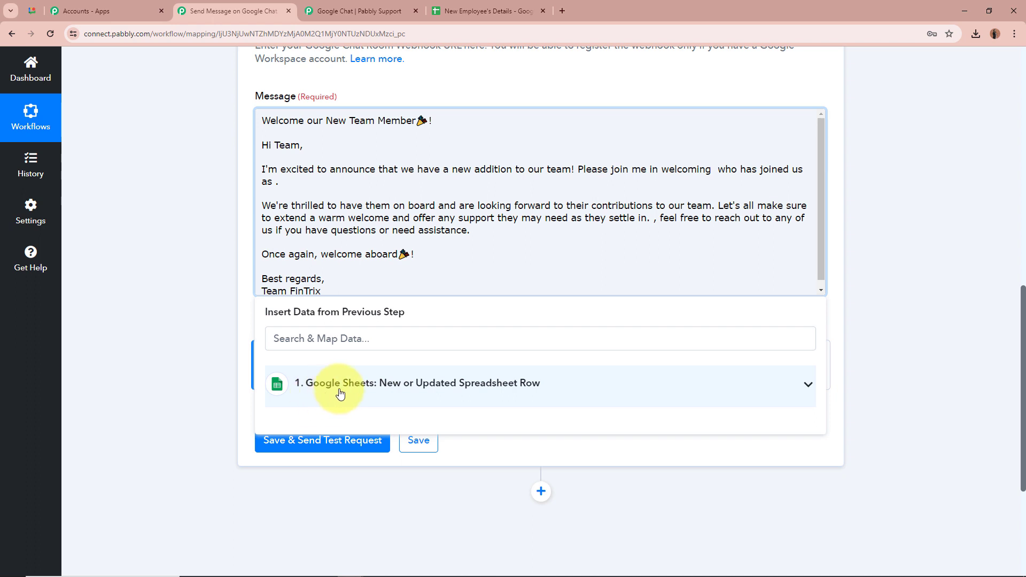
{"action": "left_click", "coordinate": [808, 386]}
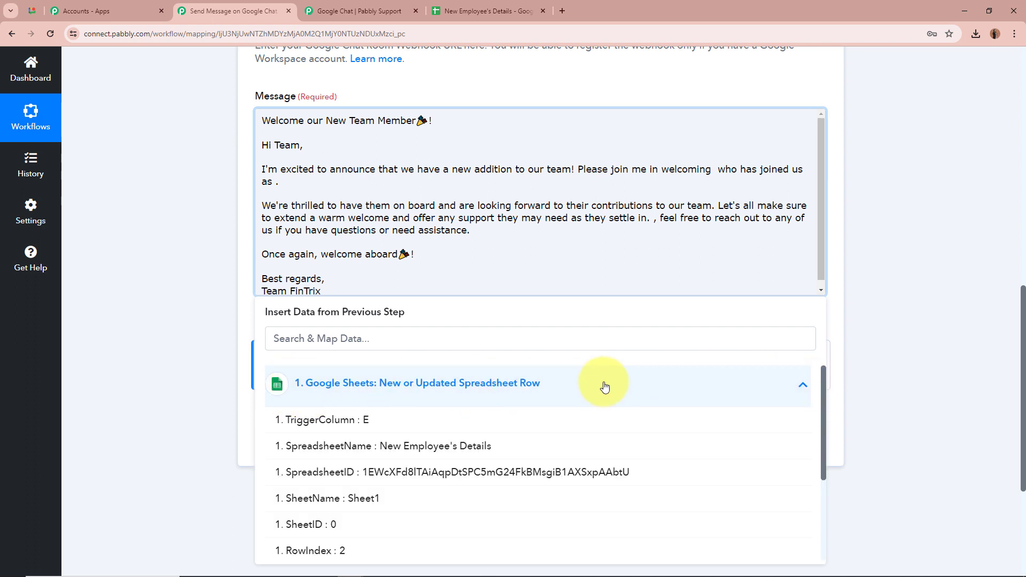
{"action": "scroll", "coordinate": [636, 407], "scroll_direction": "down", "scroll_amount": 3}
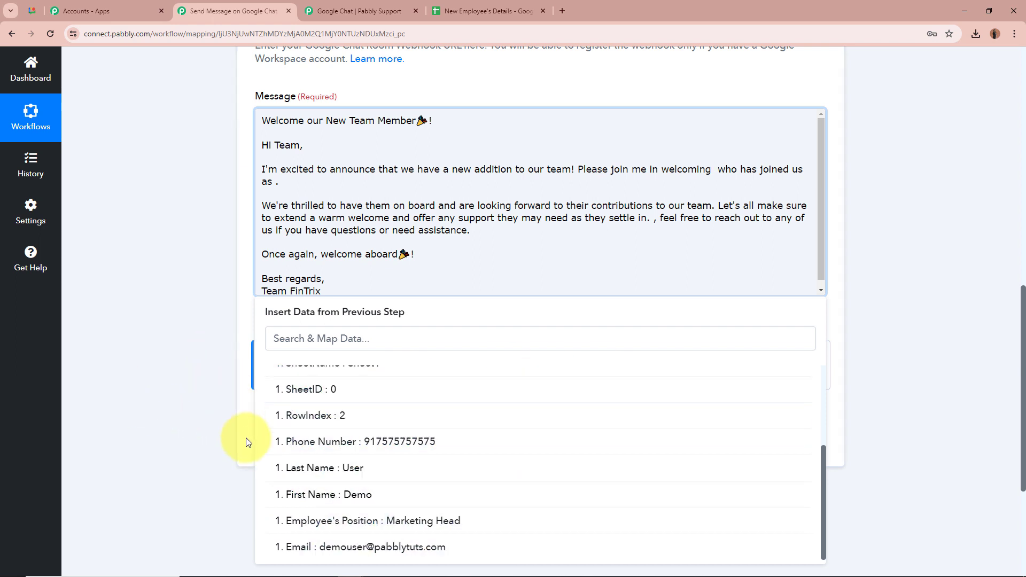
{"action": "left_click", "coordinate": [315, 499]}
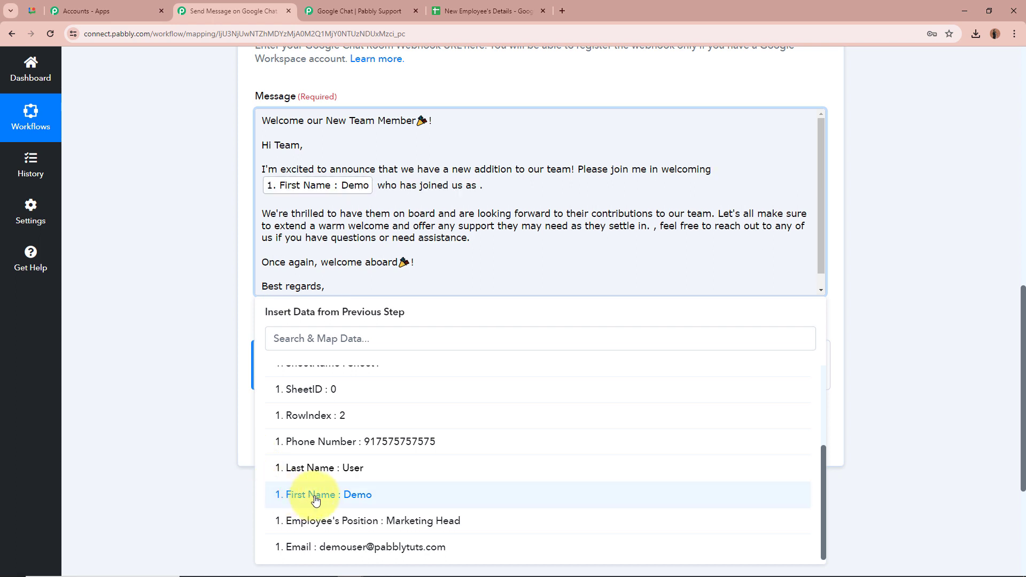
{"action": "left_click", "coordinate": [327, 468]}
{"action": "left_click", "coordinate": [158, 331]}
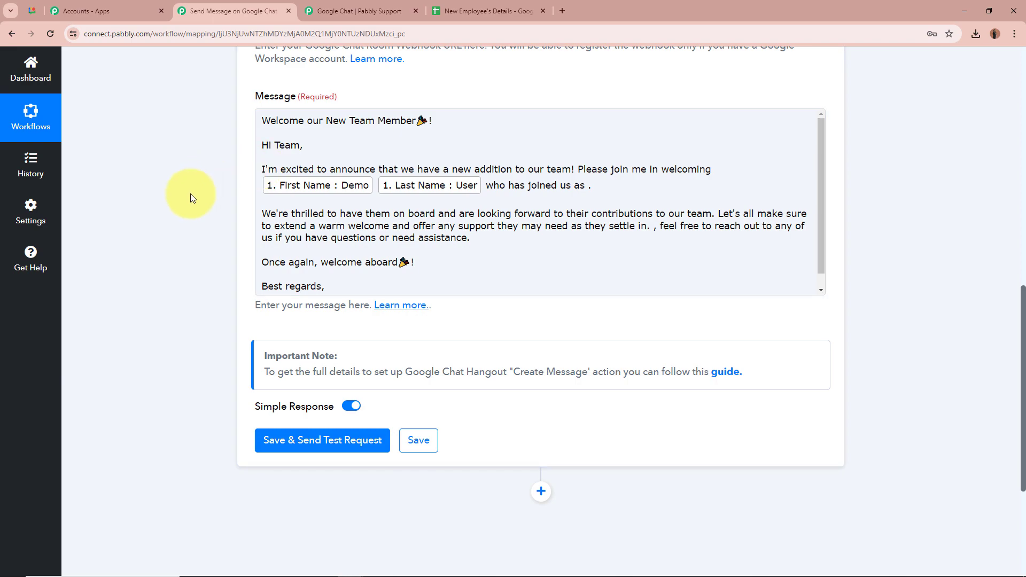
Step: Insert the Employee's Position field after 'us as' in the message
{"action": "scroll", "coordinate": [190, 193], "scroll_direction": "up", "scroll_amount": 10}
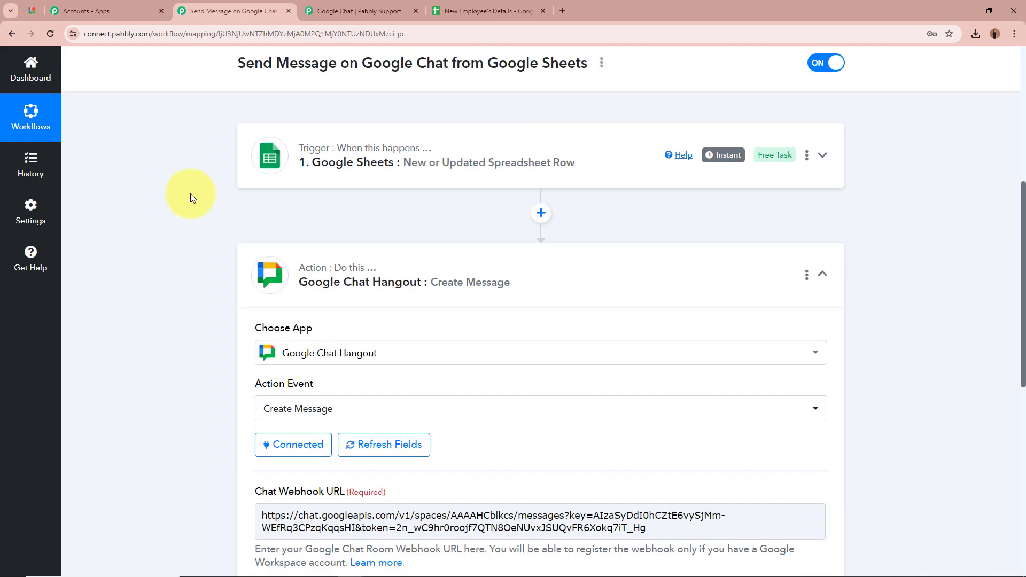
{"action": "scroll", "coordinate": [190, 194], "scroll_direction": "down", "scroll_amount": 6}
{"action": "scroll", "coordinate": [190, 193], "scroll_direction": "down", "scroll_amount": 1}
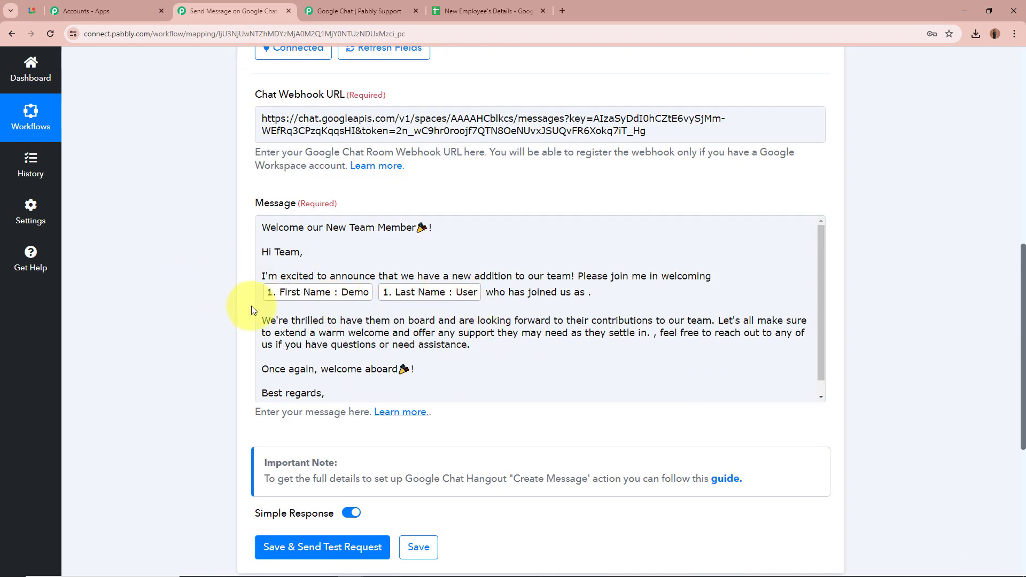
{"action": "left_click", "coordinate": [267, 306]}
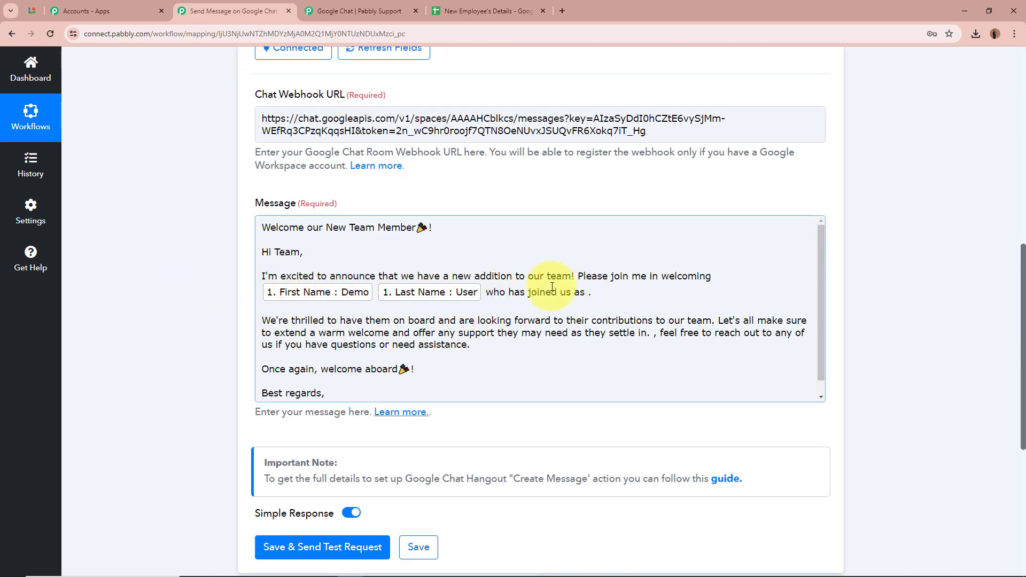
{"action": "left_click", "coordinate": [587, 295]}
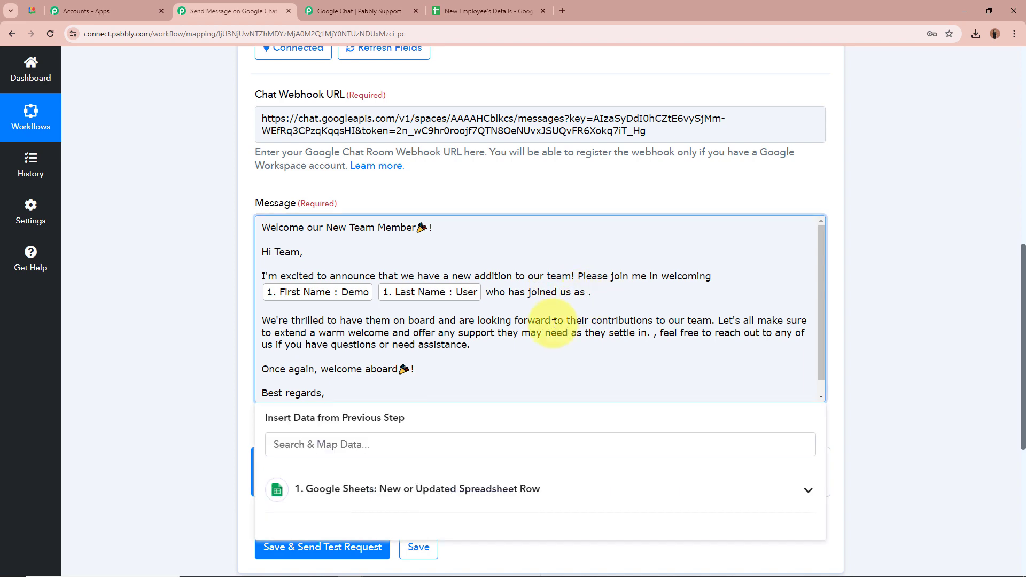
{"action": "scroll", "coordinate": [522, 396], "scroll_direction": "down", "scroll_amount": 2}
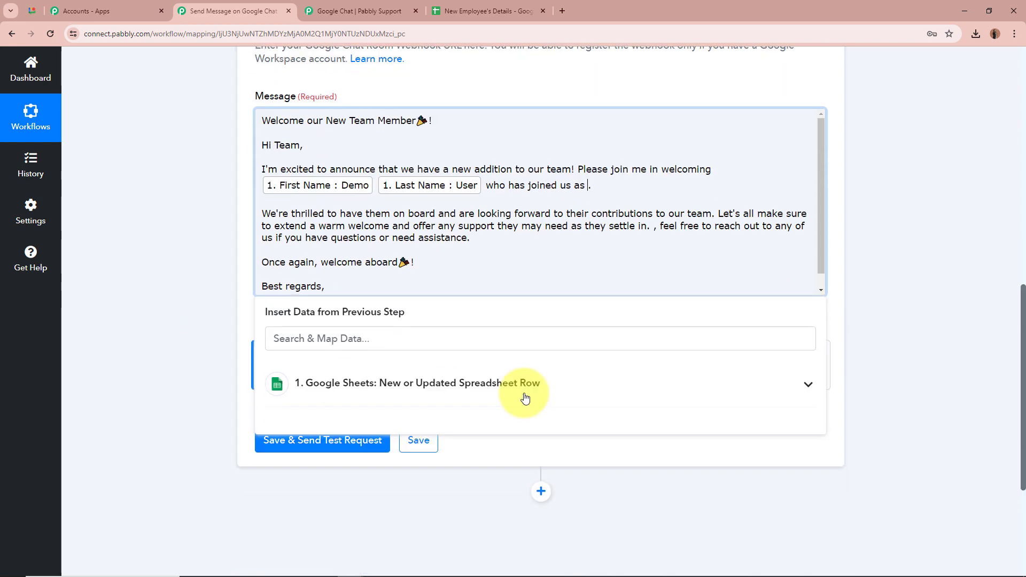
{"action": "left_click", "coordinate": [618, 385]}
{"action": "scroll", "coordinate": [592, 438], "scroll_direction": "down", "scroll_amount": 3}
{"action": "left_click", "coordinate": [406, 520]}
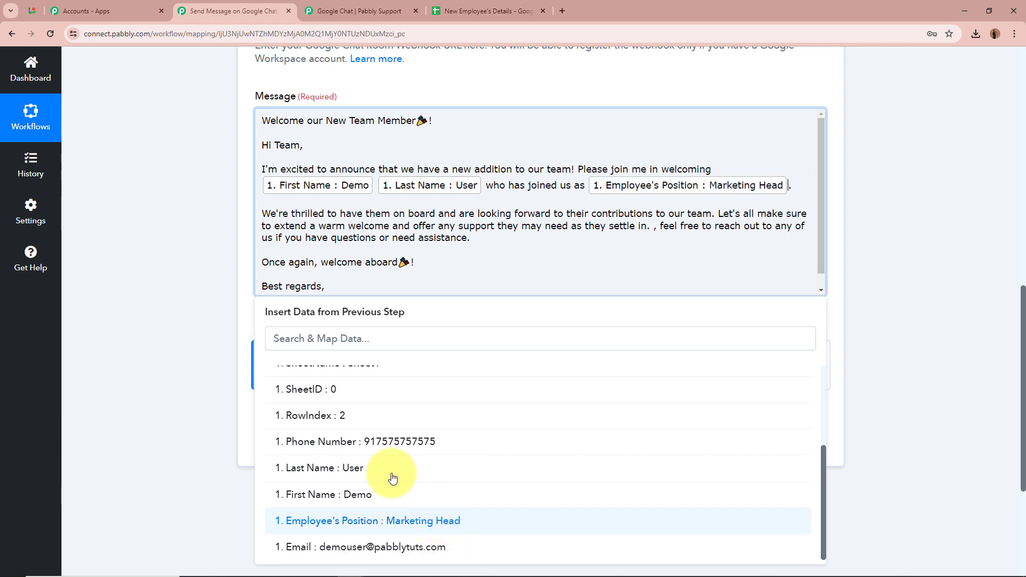
{"action": "left_click", "coordinate": [144, 274]}
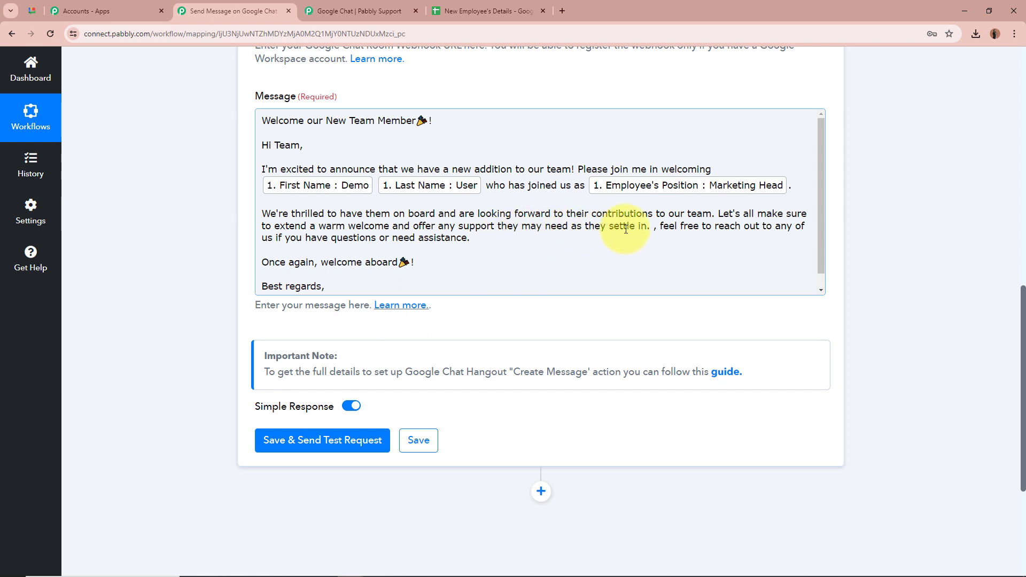
Step: Insert First Name and Last Name after 'settle in.' to complete the message
{"action": "left_click", "coordinate": [654, 229]}
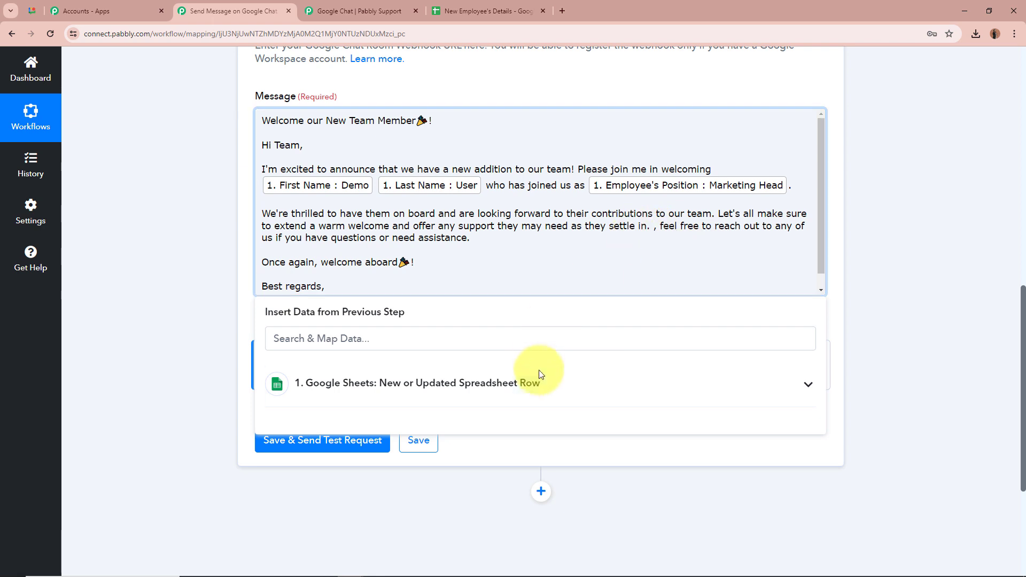
{"action": "left_click", "coordinate": [470, 383]}
{"action": "scroll", "coordinate": [431, 446], "scroll_direction": "down", "scroll_amount": 3}
{"action": "left_click", "coordinate": [409, 489]}
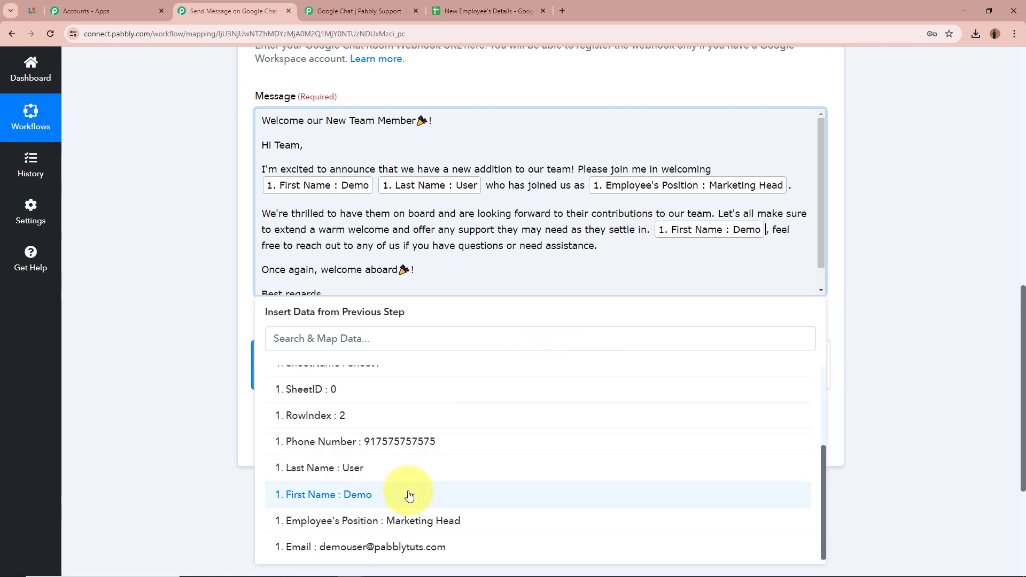
{"action": "left_click", "coordinate": [423, 538]}
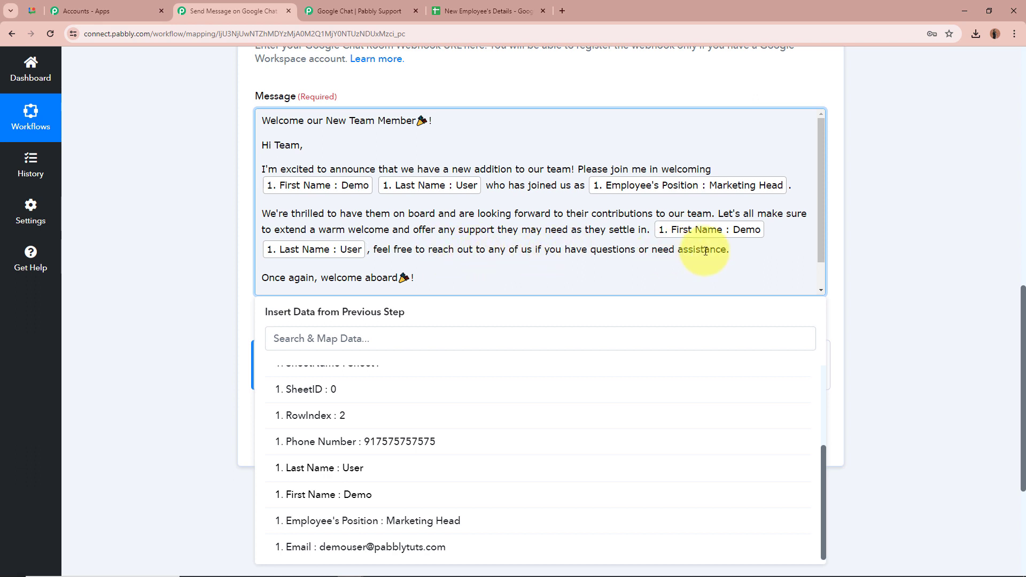
{"action": "scroll", "coordinate": [706, 251], "scroll_direction": "down", "scroll_amount": 1}
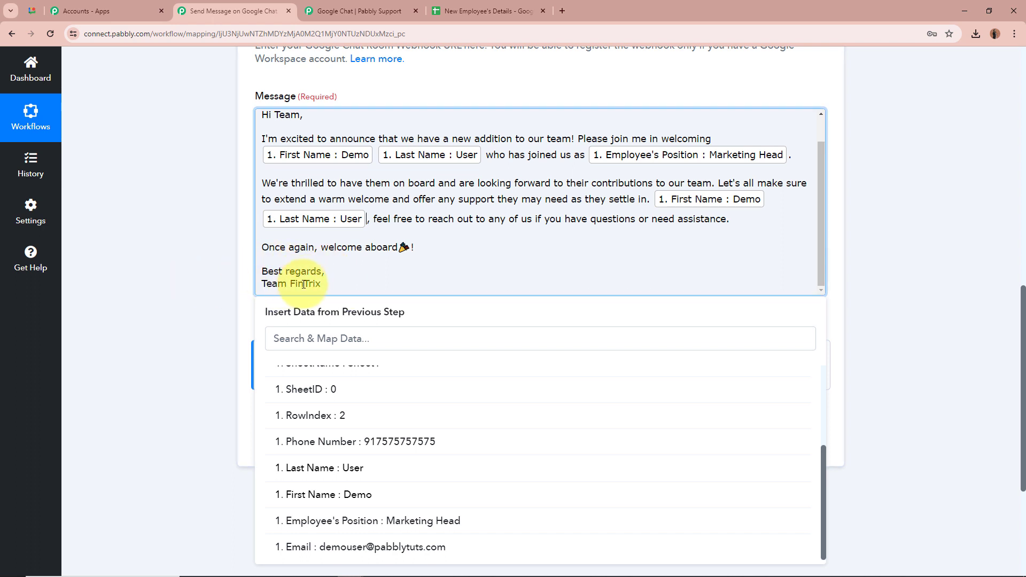
{"action": "left_click", "coordinate": [321, 283]}
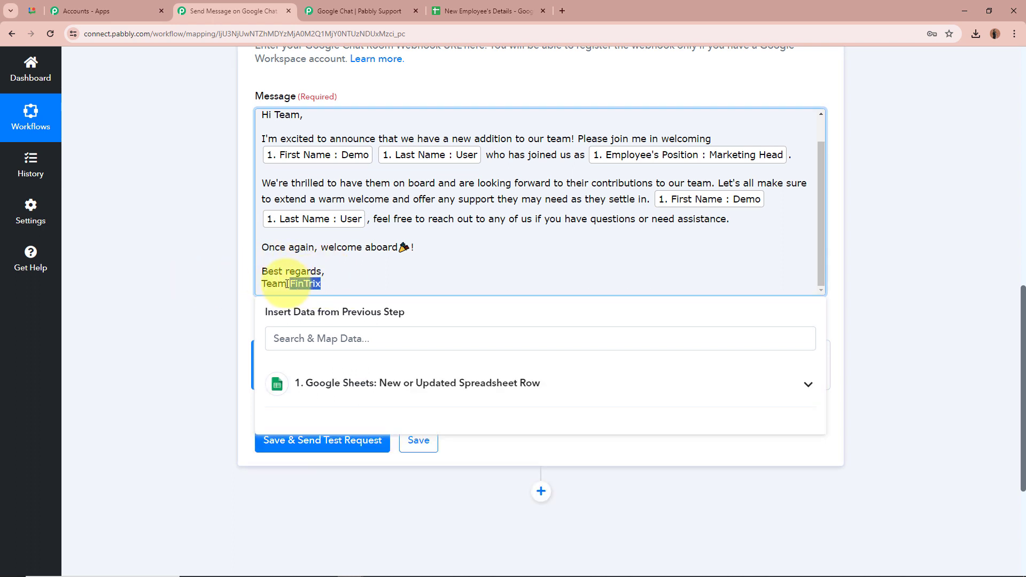
{"action": "left_click", "coordinate": [396, 288]}
Step: Save and send a test request, getting a 'Welcome our New Team Member!' BOT response
{"action": "left_click", "coordinate": [146, 198]}
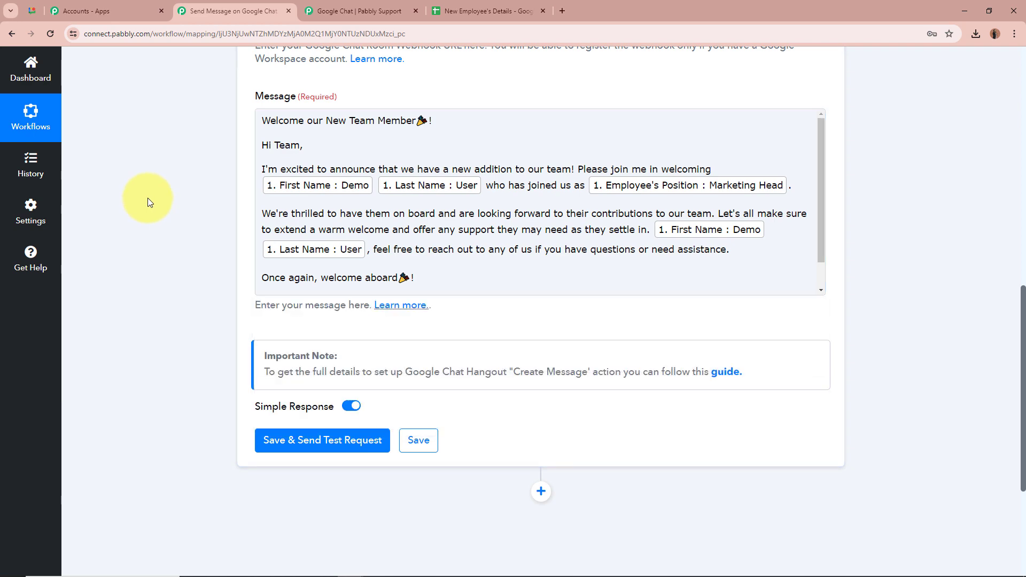
{"action": "scroll", "coordinate": [147, 201], "scroll_direction": "up", "scroll_amount": 4}
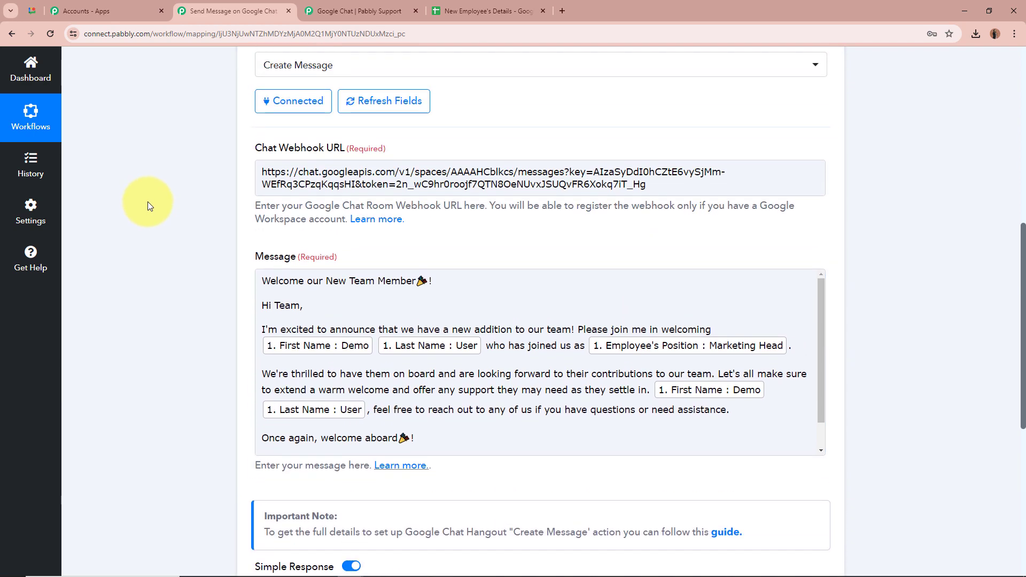
{"action": "scroll", "coordinate": [147, 201], "scroll_direction": "down", "scroll_amount": 5}
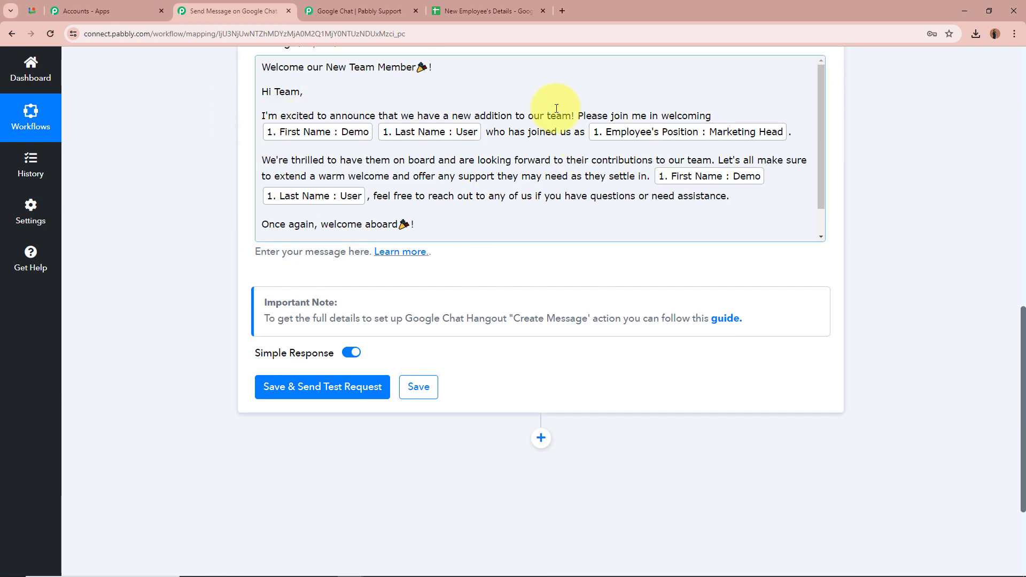
{"action": "scroll", "coordinate": [194, 163], "scroll_direction": "up", "scroll_amount": 3}
{"action": "scroll", "coordinate": [193, 161], "scroll_direction": "down", "scroll_amount": 6}
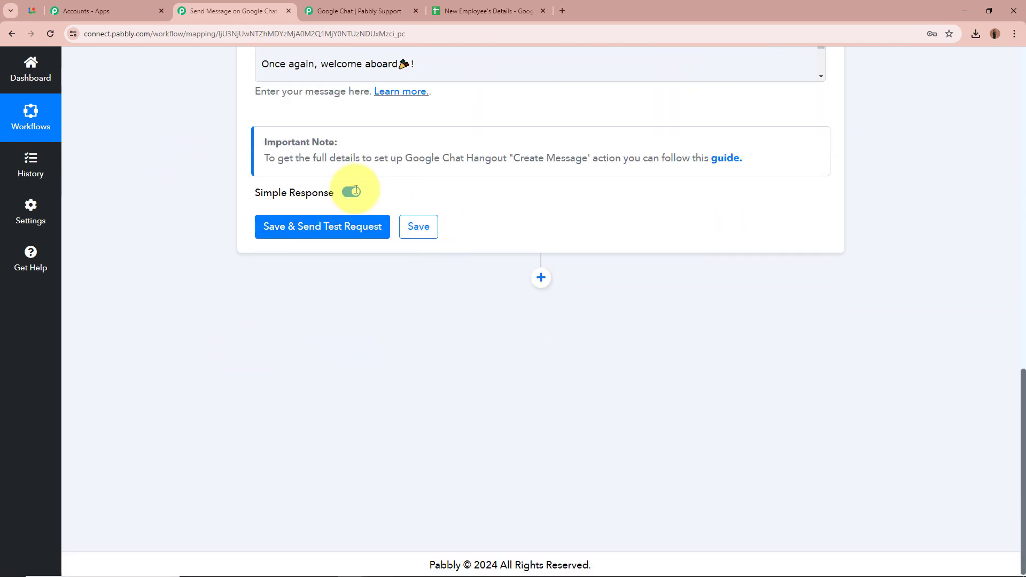
{"action": "left_click", "coordinate": [326, 226]}
{"action": "scroll", "coordinate": [117, 226], "scroll_direction": "down", "scroll_amount": 4}
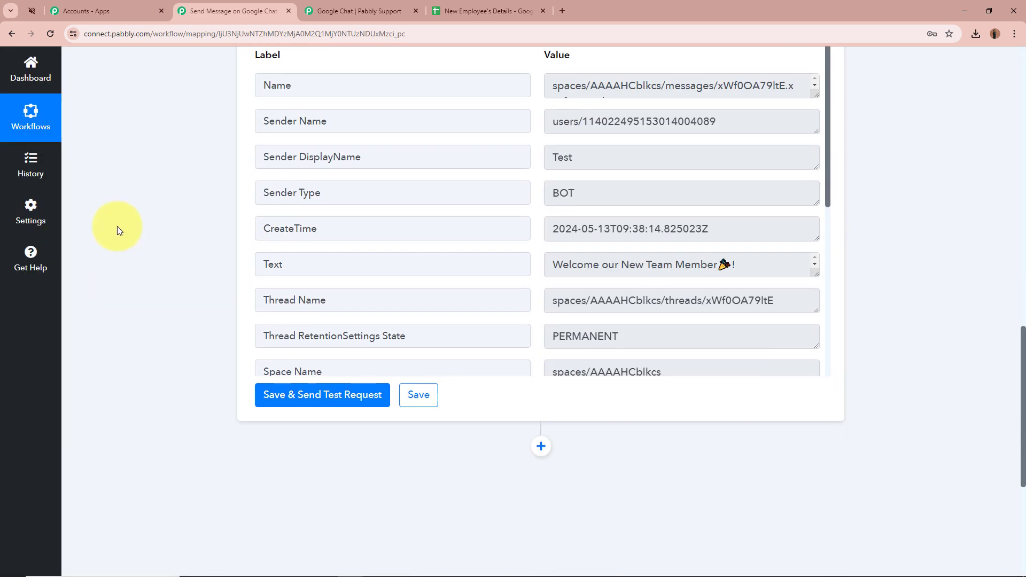
{"action": "scroll", "coordinate": [128, 259], "scroll_direction": "up", "scroll_amount": 2}
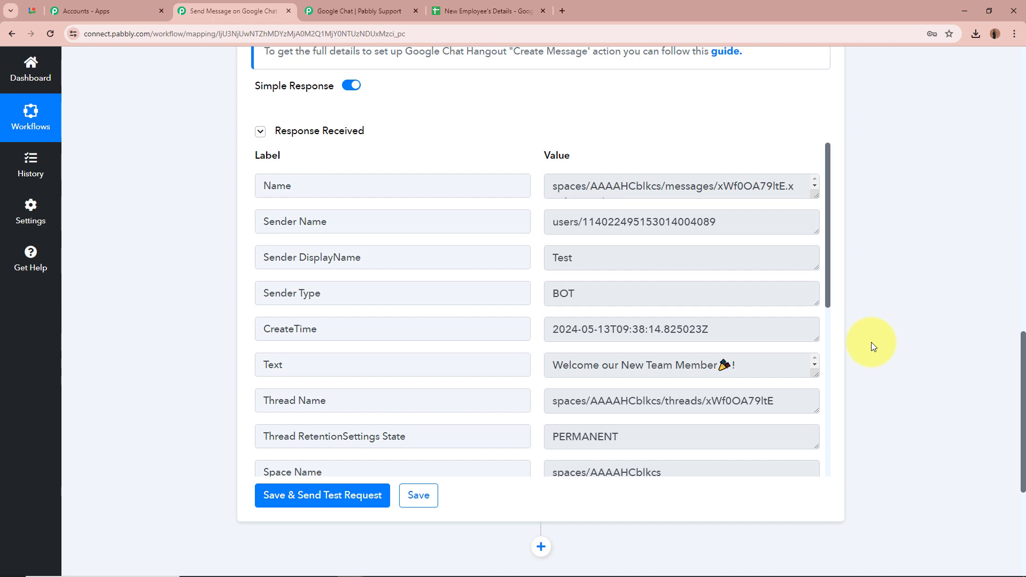
{"action": "key", "text": "ctrl+t"}
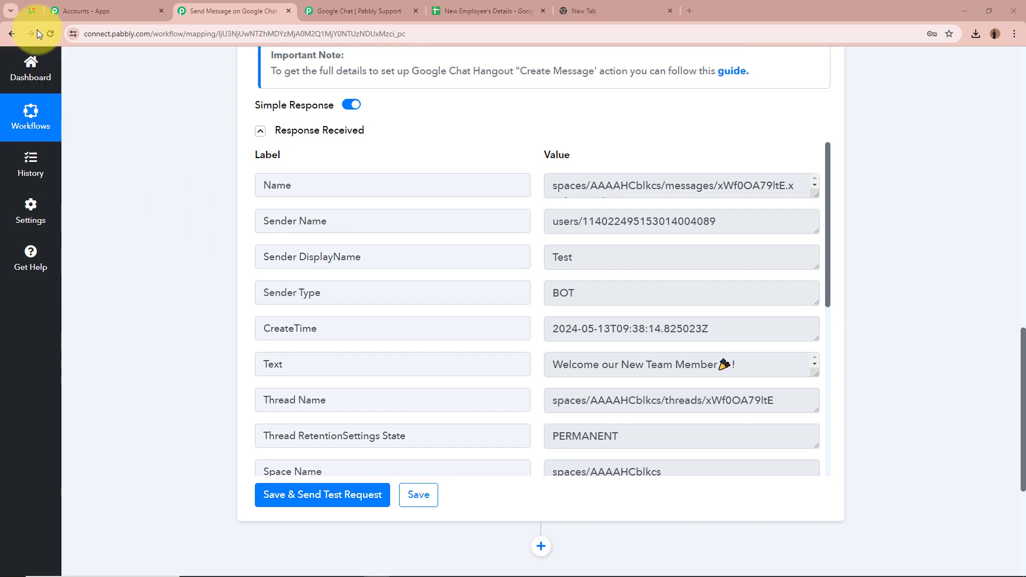
Step: Read the Chat welcome for Demo User as Marketing Head, then switch to New Employee's Details
{"action": "left_click", "coordinate": [33, 9]}
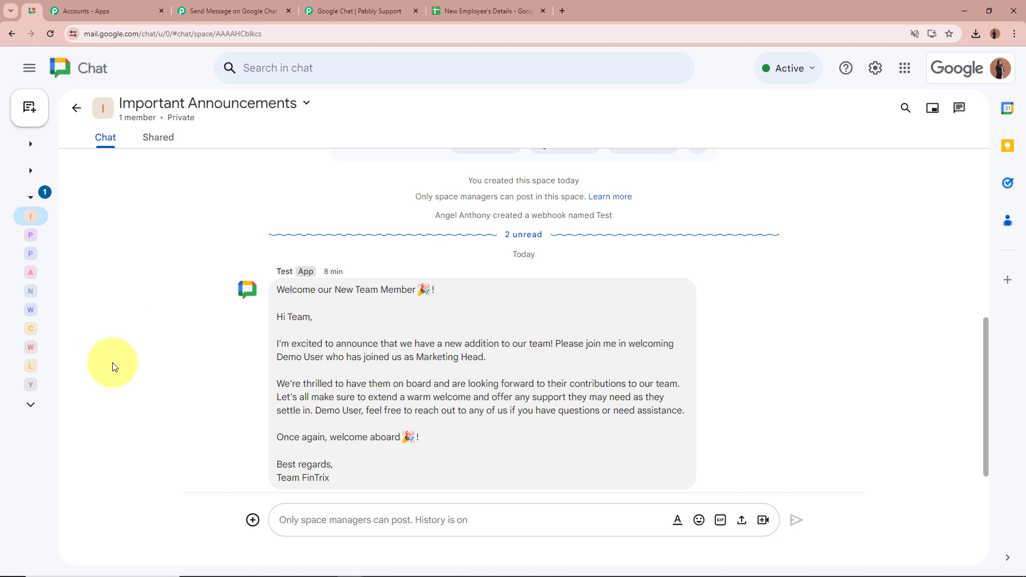
{"action": "left_click", "coordinate": [469, 11]}
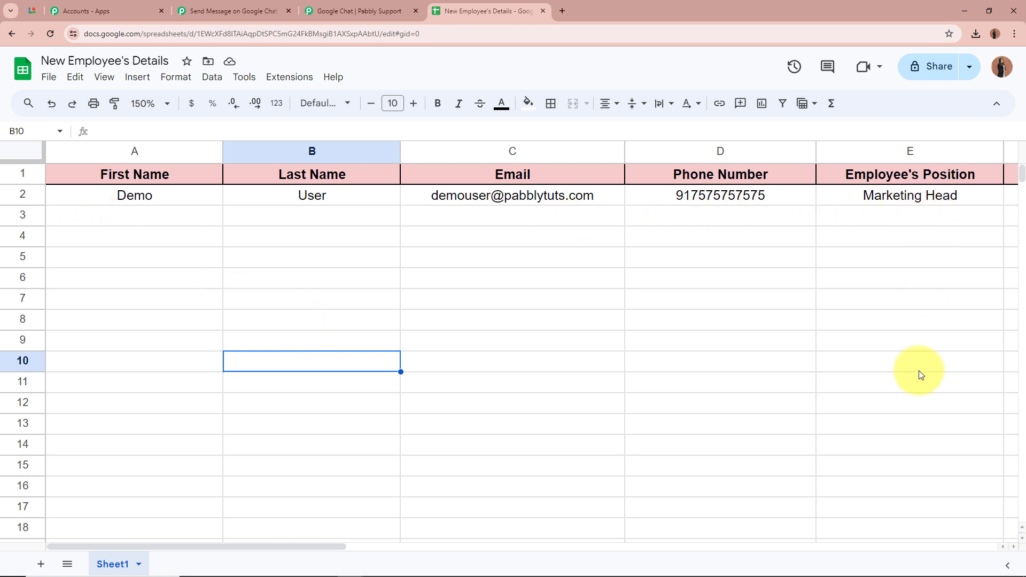
Step: Review the First Name, Last Name, Email, Phone Number and Employee's Position columns
{"action": "left_click", "coordinate": [208, 174]}
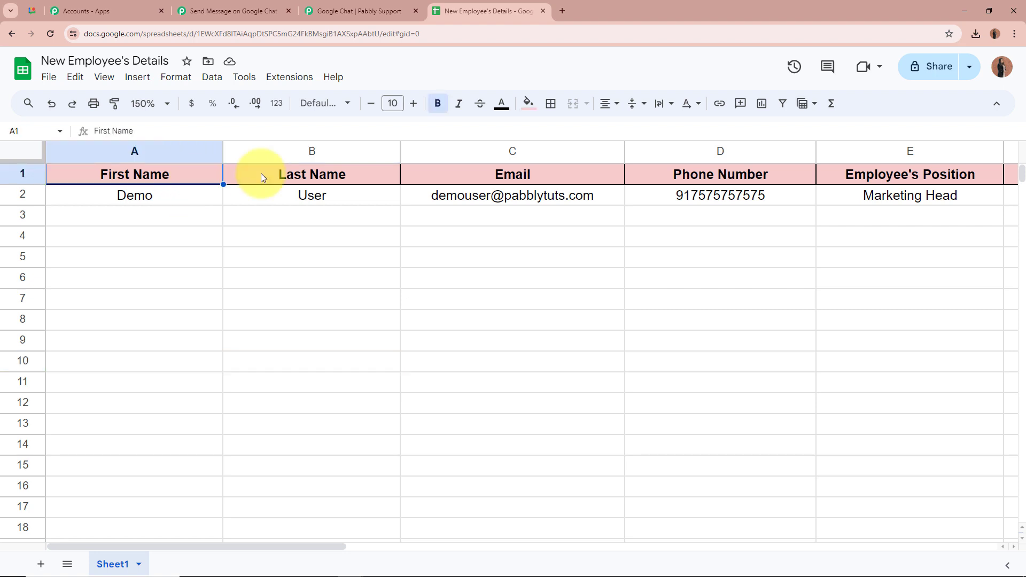
{"action": "left_click", "coordinate": [289, 174]}
{"action": "left_click", "coordinate": [502, 176]}
{"action": "left_click", "coordinate": [710, 175]}
{"action": "left_click", "coordinate": [870, 178]}
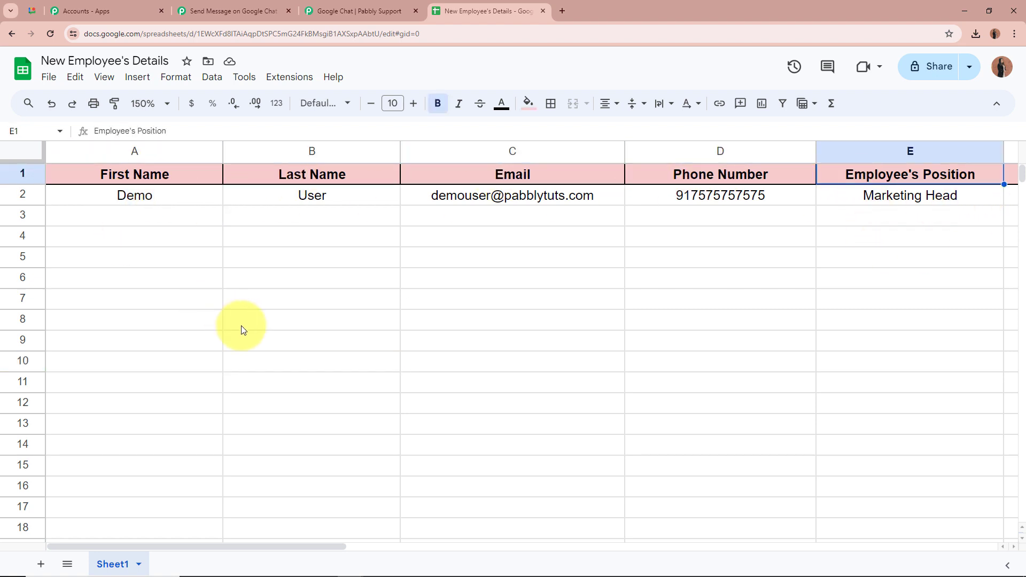
Step: Fill row 3 with the new hire's name, email, phone and Customer Success Associate position
{"action": "left_click", "coordinate": [181, 216]}
{"action": "left_click", "coordinate": [261, 222]}
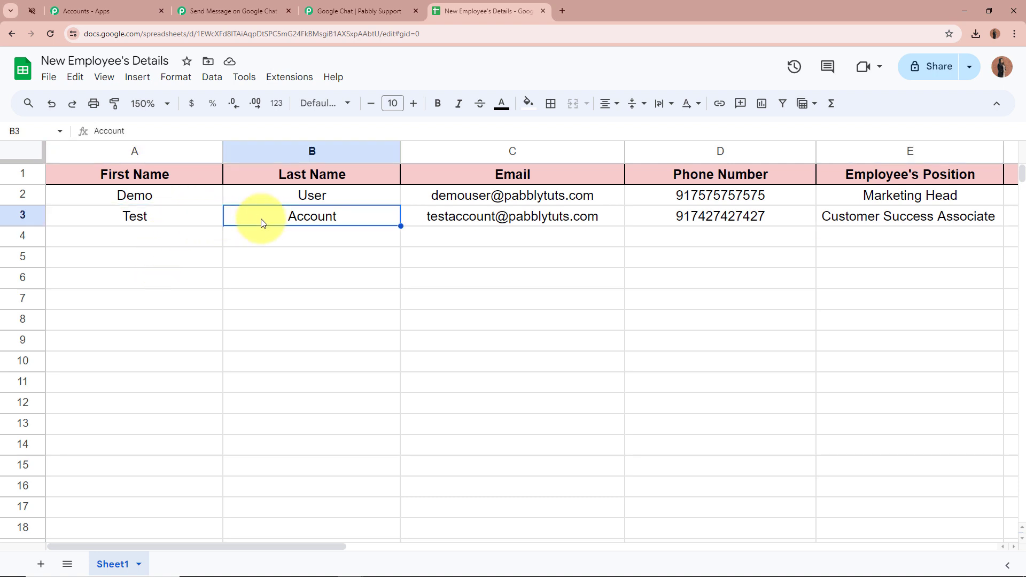
{"action": "left_click", "coordinate": [404, 216]}
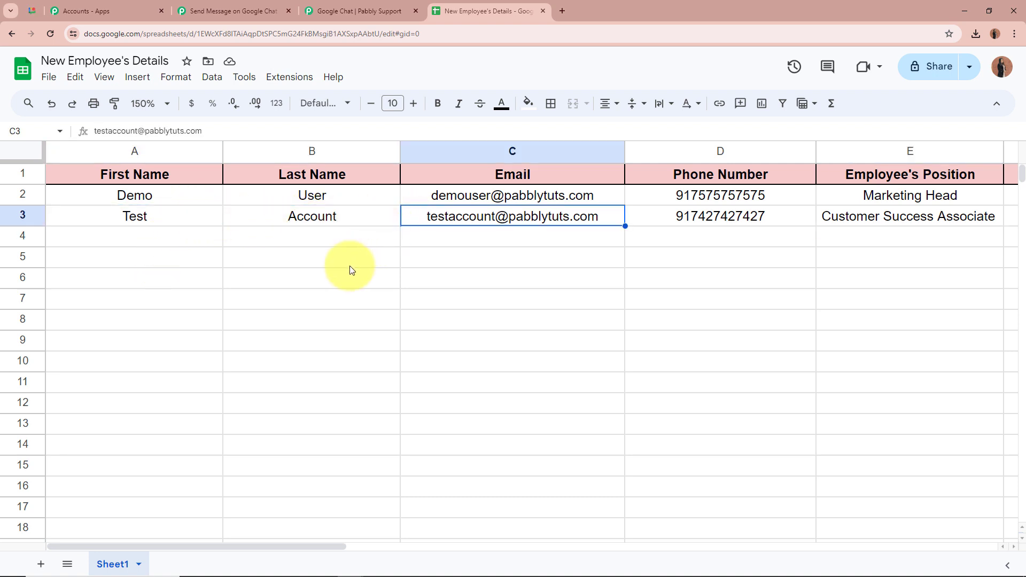
{"action": "left_click", "coordinate": [661, 218]}
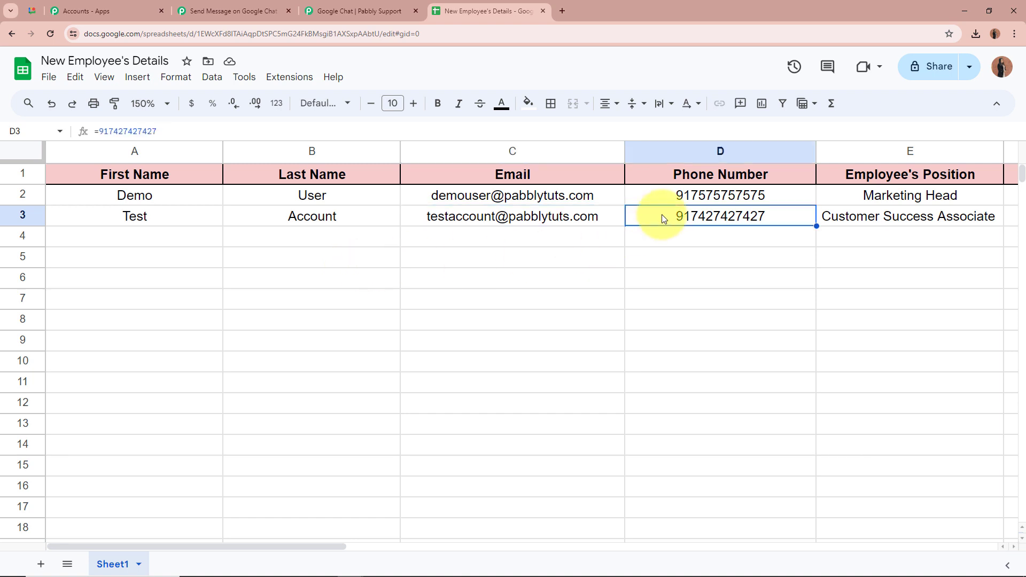
{"action": "left_click", "coordinate": [854, 219]}
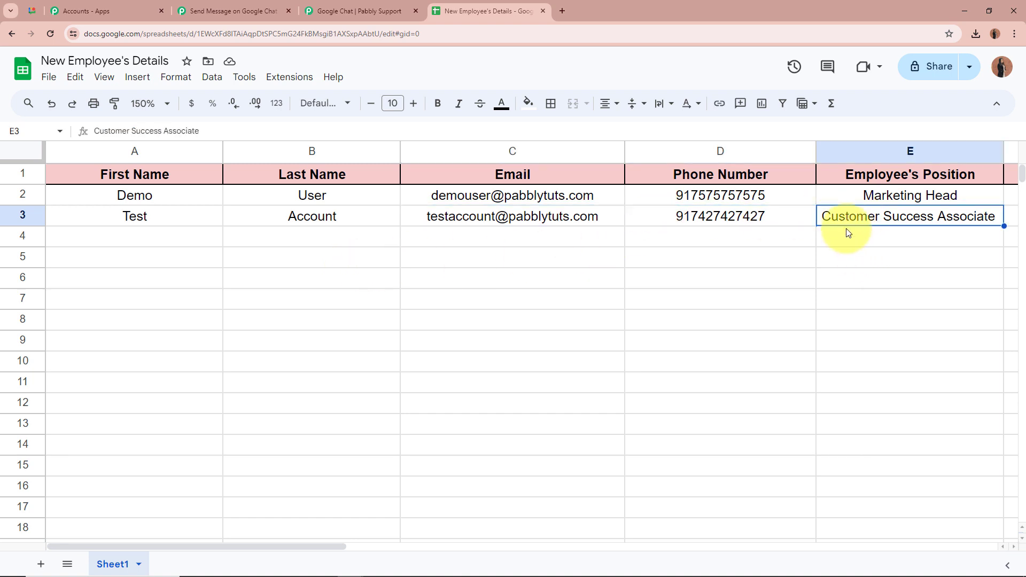
{"action": "left_click", "coordinate": [932, 238]}
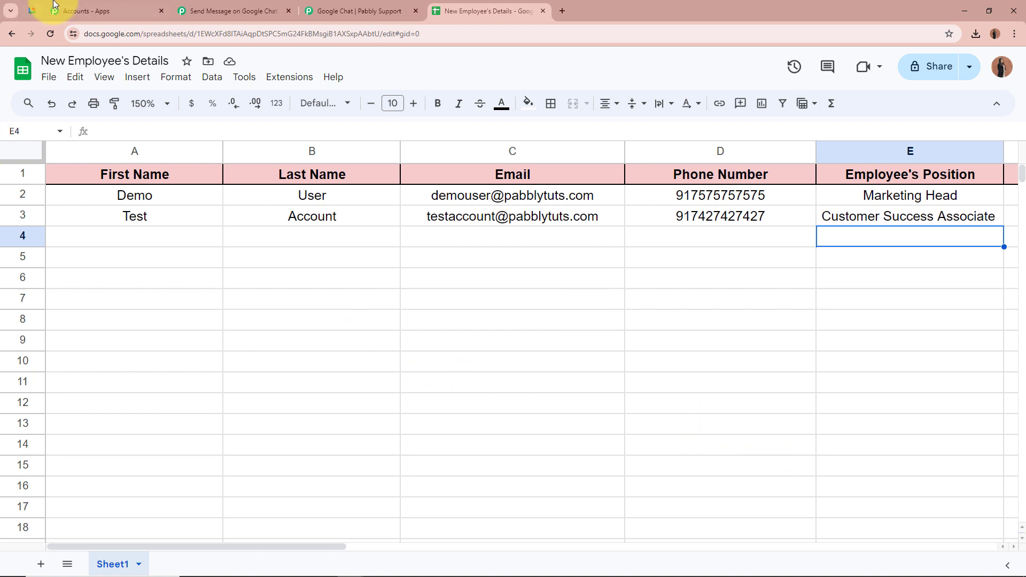
Step: Highlight the new hire's name and Customer Success Associate position in Chat, then return to Pabbly
{"action": "left_click", "coordinate": [37, 10]}
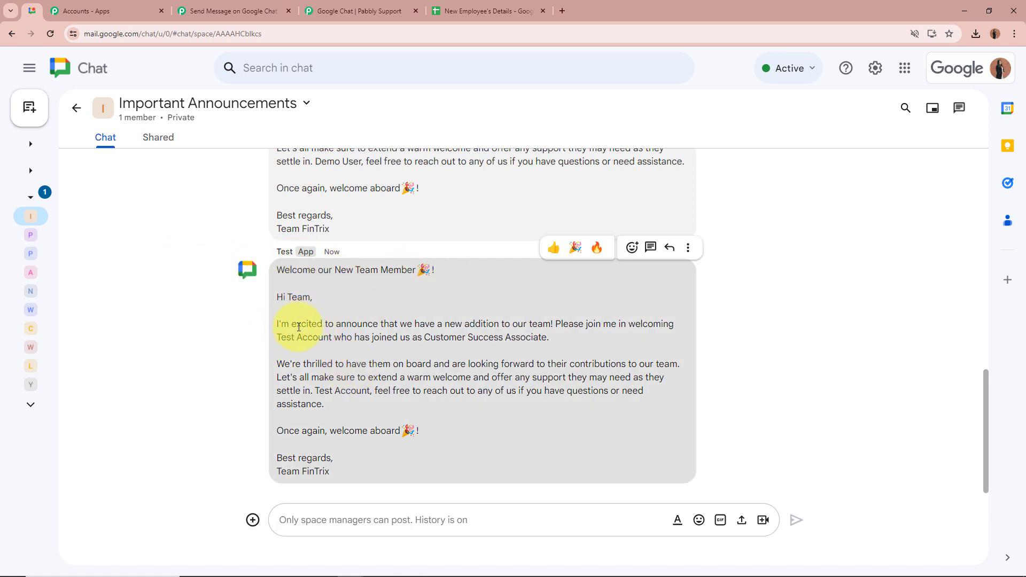
{"action": "left_click_drag", "start_coordinate": [281, 337], "coordinate": [332, 336]}
{"action": "left_click_drag", "start_coordinate": [425, 336], "coordinate": [550, 338]}
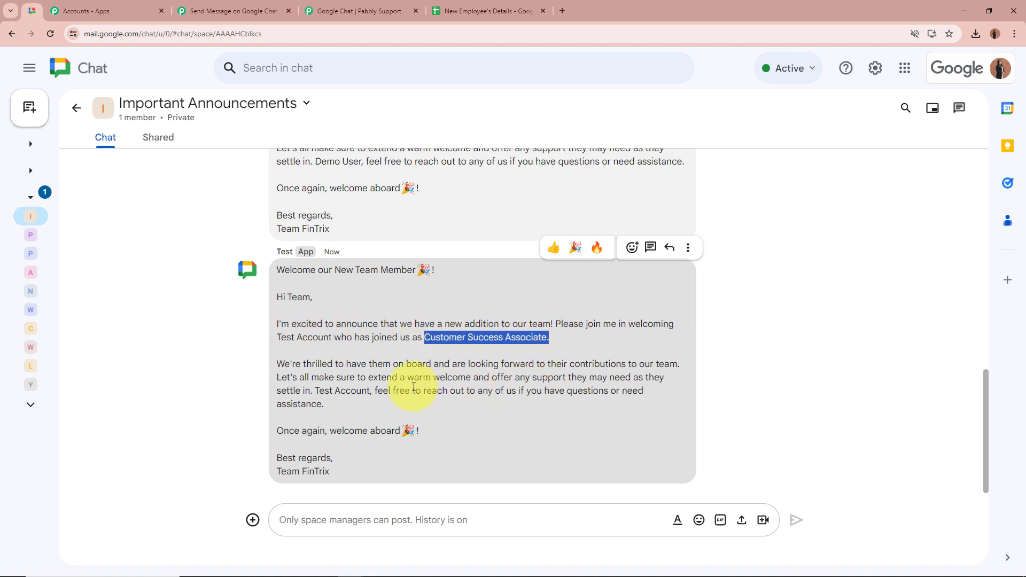
{"action": "left_click_drag", "start_coordinate": [314, 391], "coordinate": [378, 390]}
{"action": "left_click", "coordinate": [548, 372]}
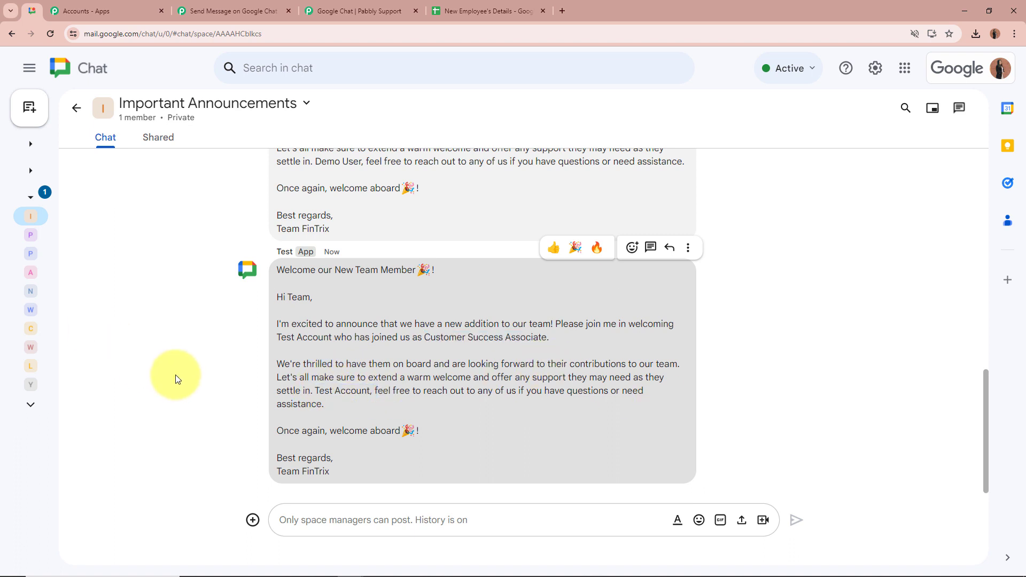
{"action": "left_click", "coordinate": [257, 10]}
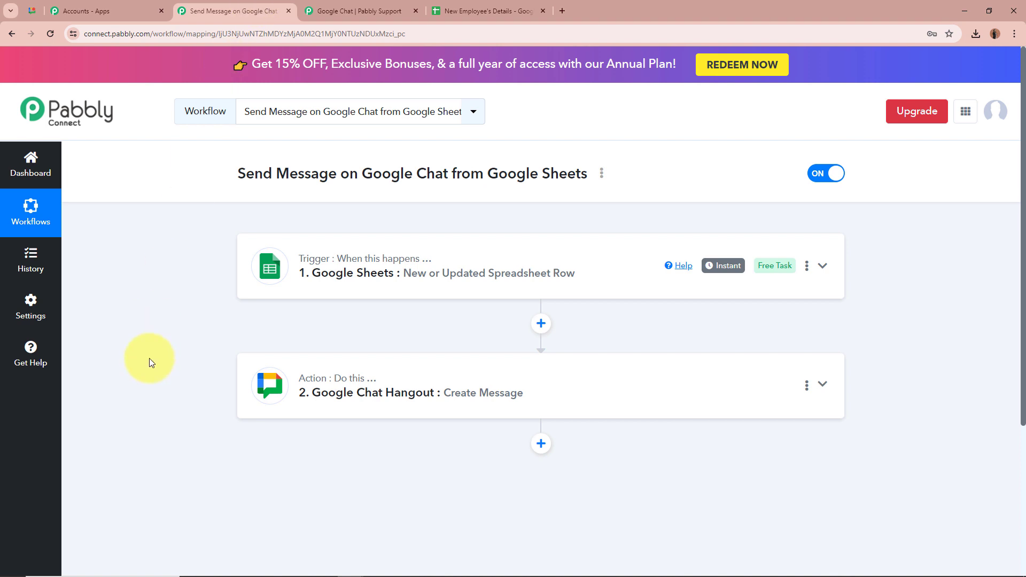